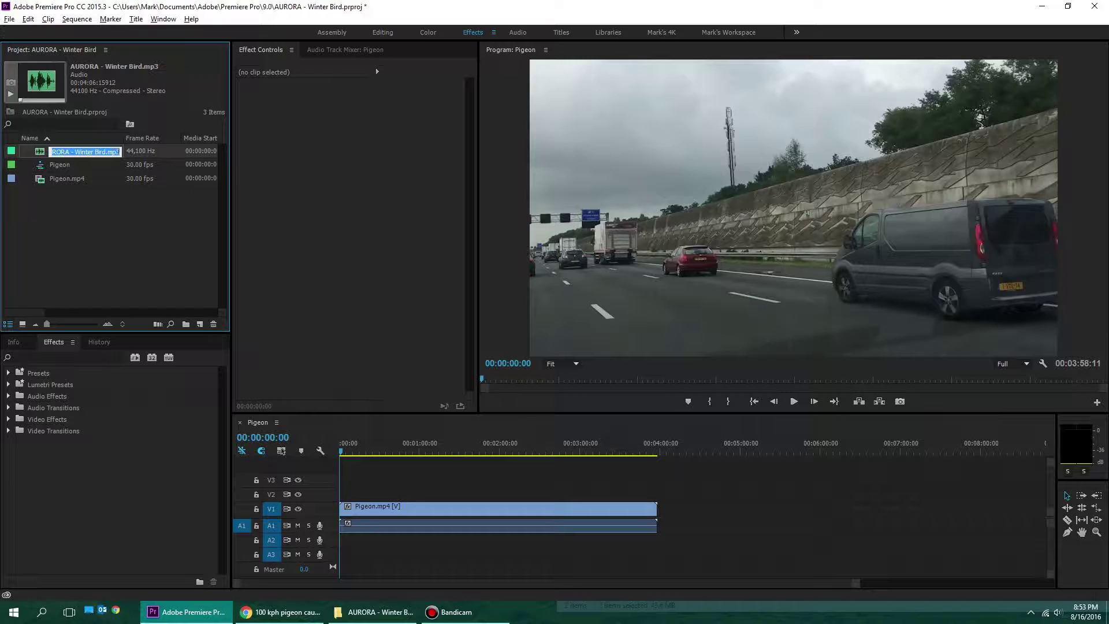
Rename the Pigeon sequence as AURORA - Winter Pigeon and remove the original audio of the Pigeon.mp4 clip from the timeline.
key(Return)
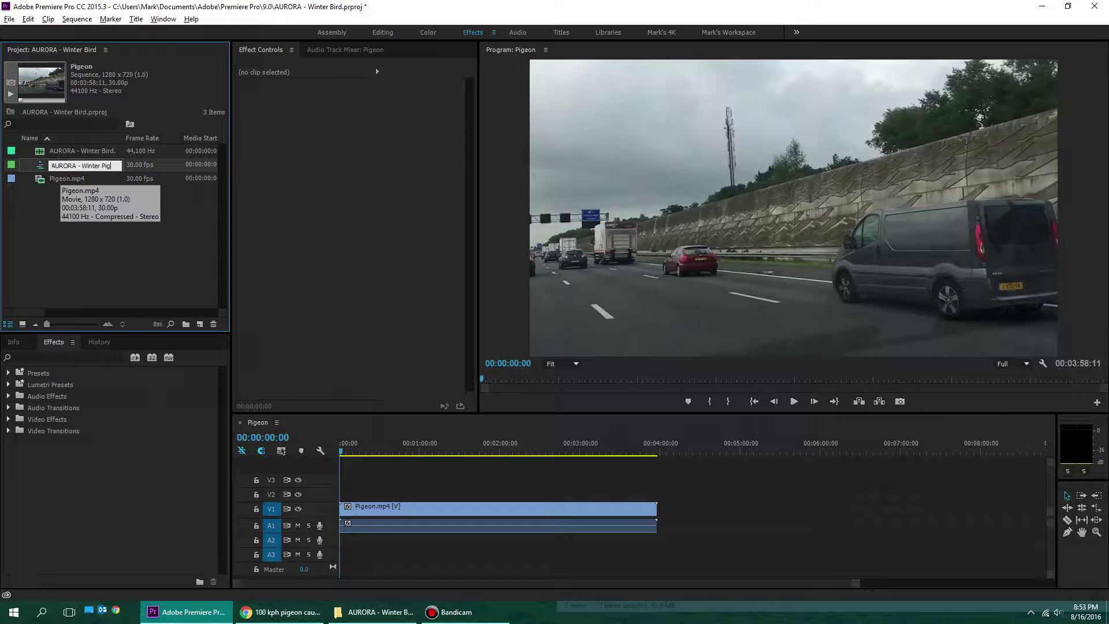
key(Tab)
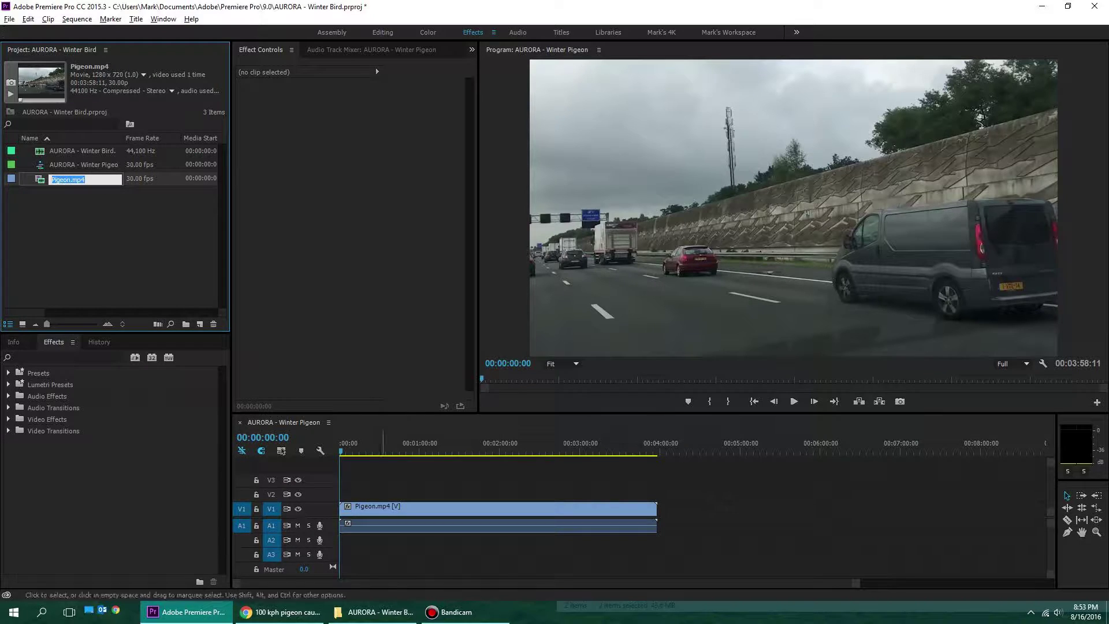
click(381, 526)
key(Delete)
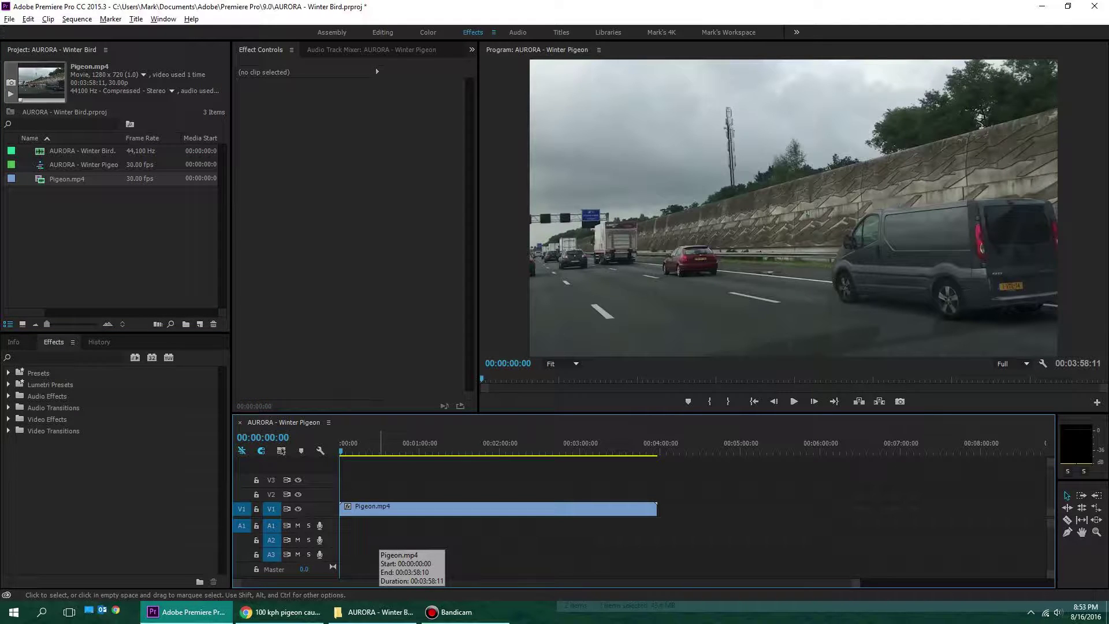
Place AURORA - Winter Bird.mp3 on audio track A1 starting at 00:00:08:00 and save the project.
click(793, 401)
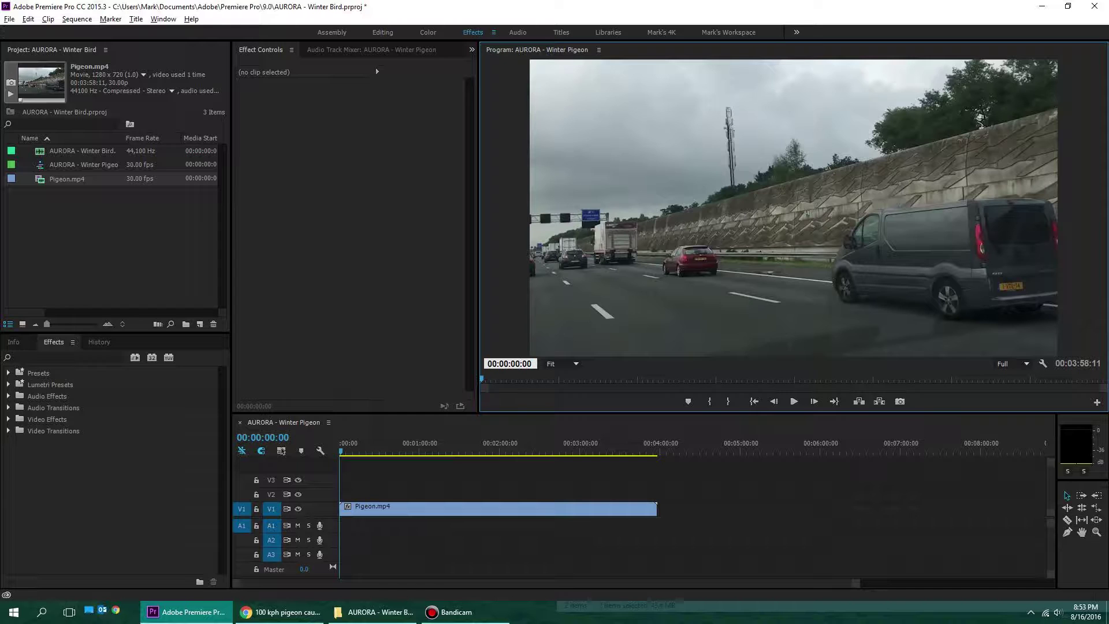
key(BackSpace)
text(8)
key(Return)
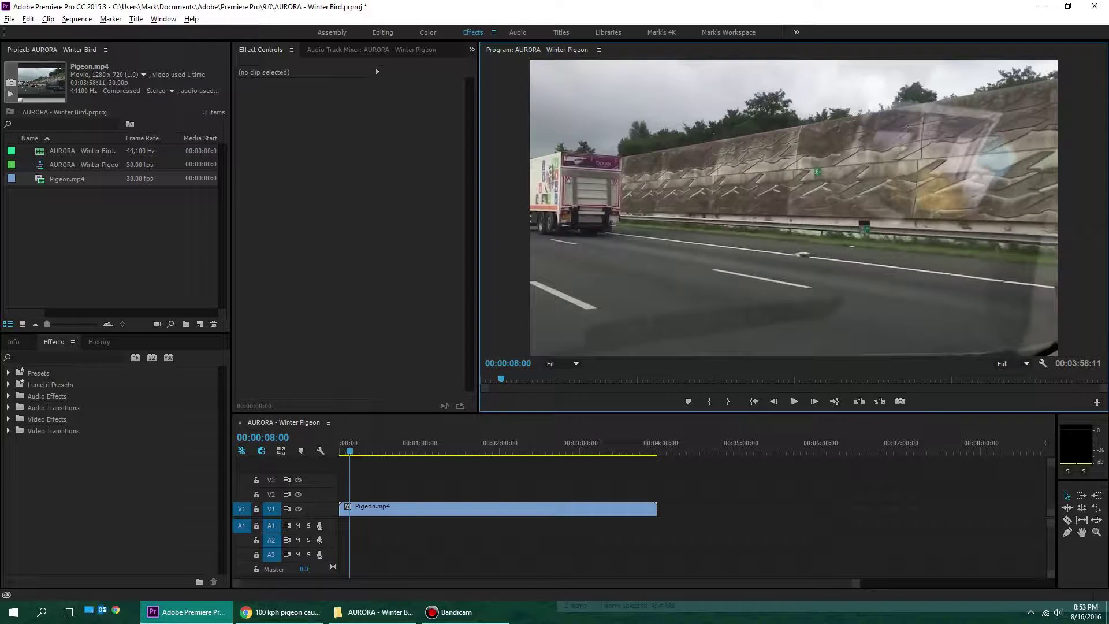
click(75, 150)
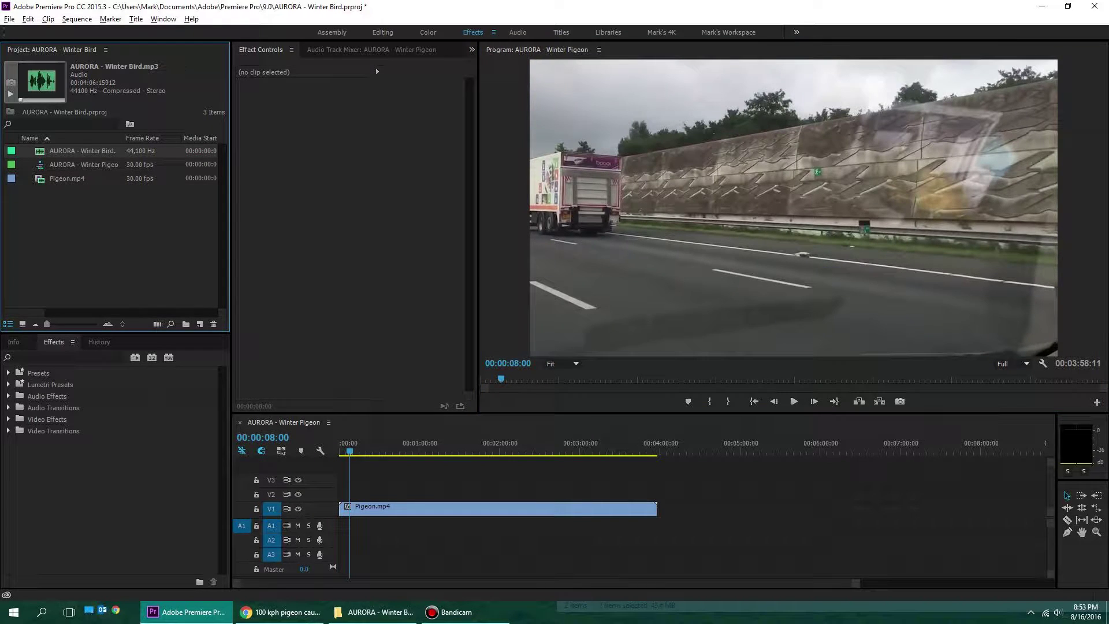
drag(75, 151, 355, 526)
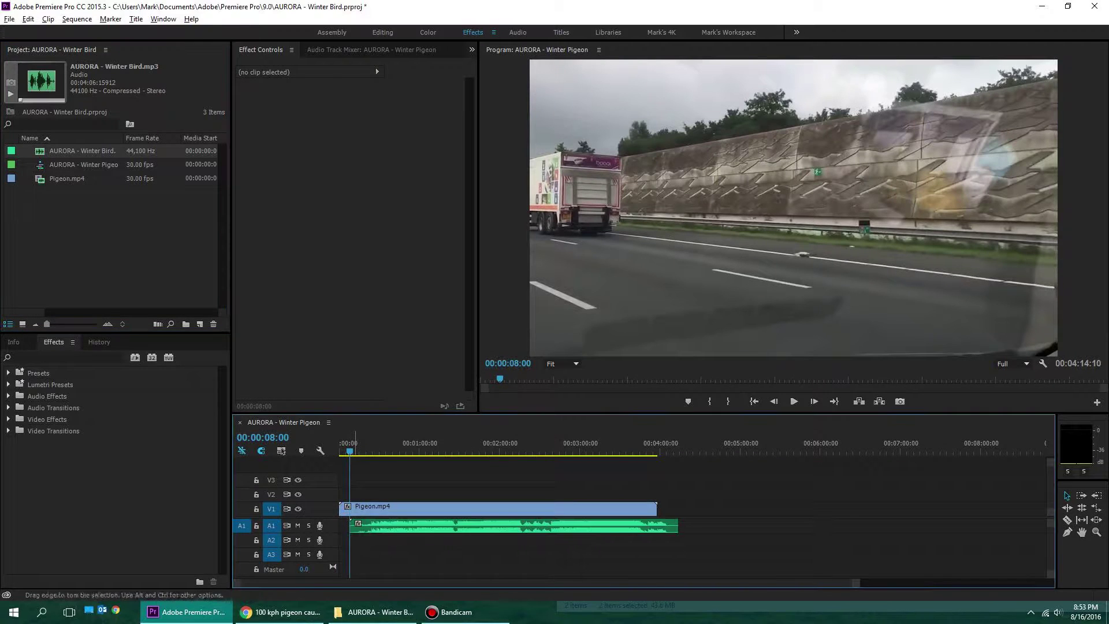
key(ctrl+s)
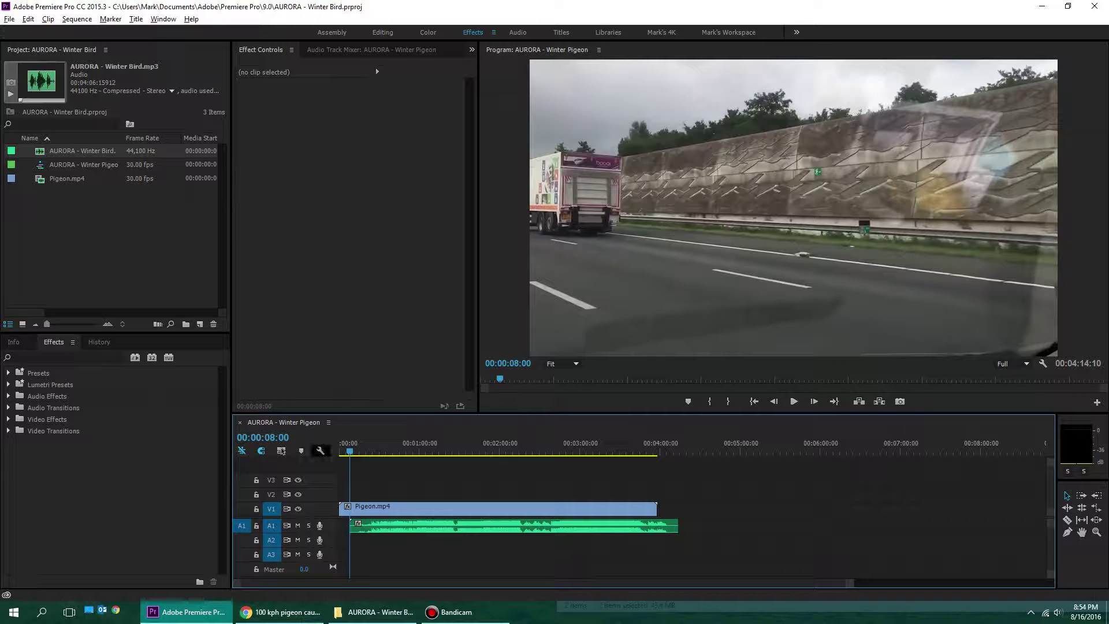
Preview the sequence from its beginning in an enlarged Program monitor, then restore the normal layout.
key(Home)
key(shift+4)
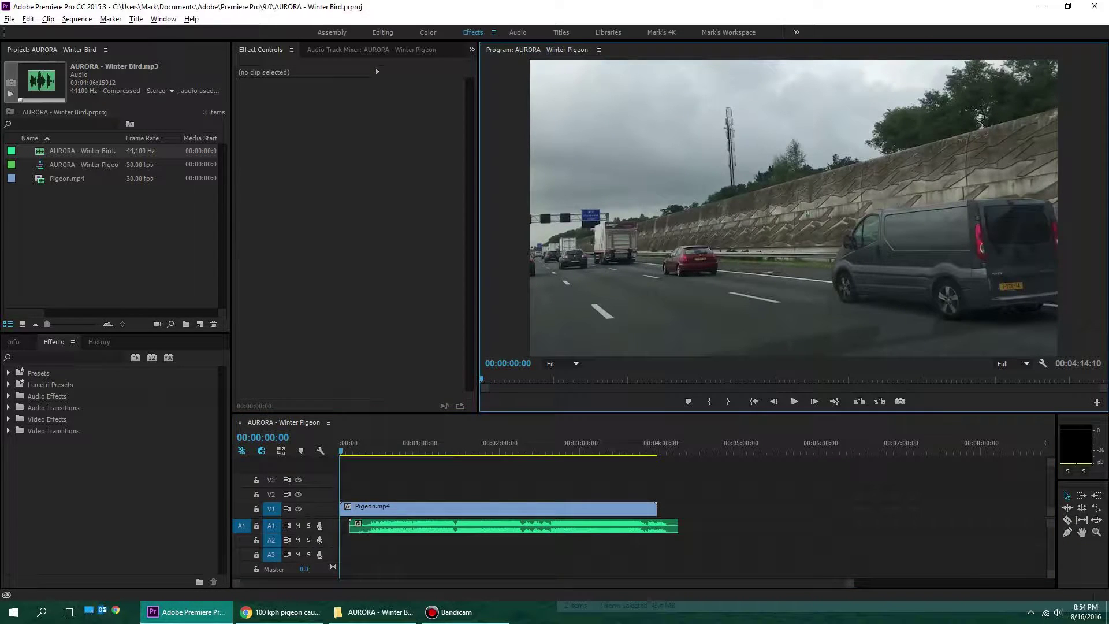
key(grave)
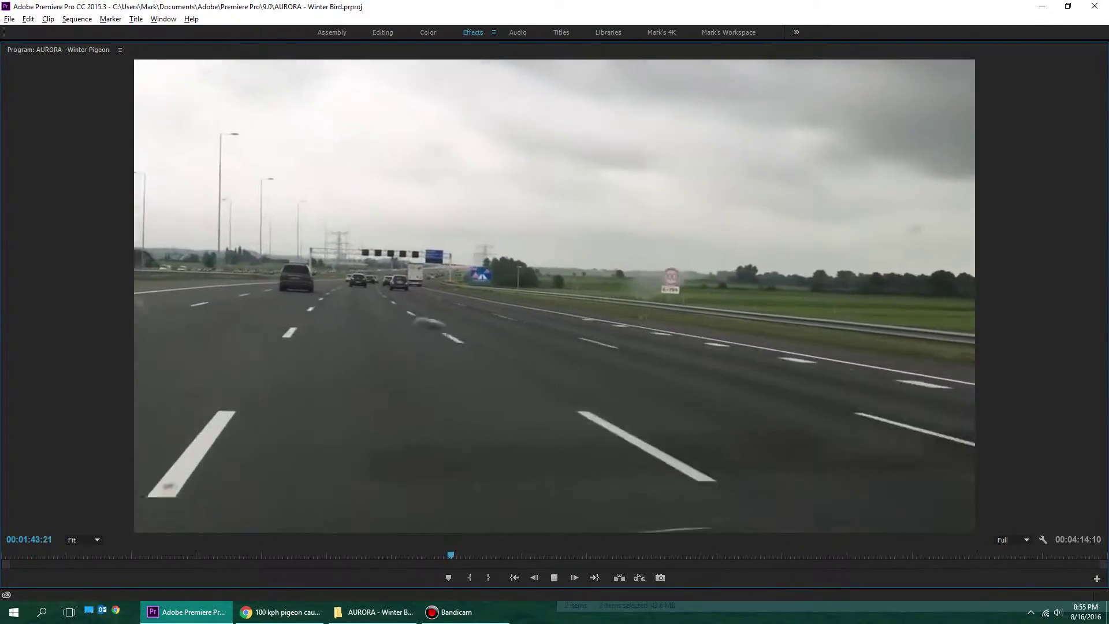
key(grave)
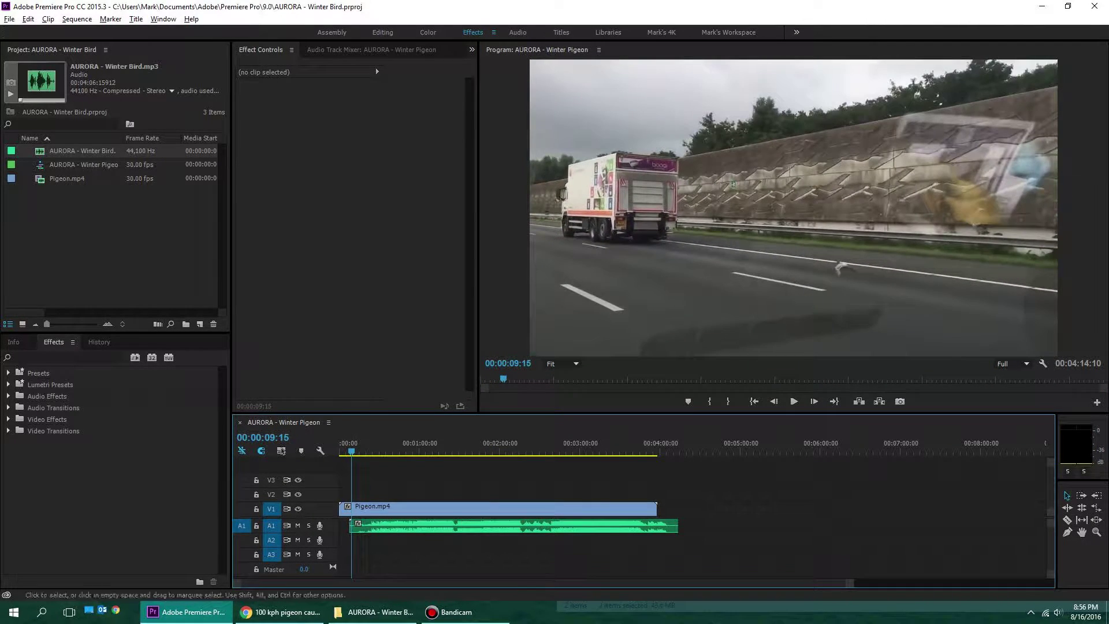
Trim the start of Pigeon.mp4 to where the song begins and move both clips to the start of the sequence.
scroll(351, 525, up, 7)
scroll(693, 513, up, 2)
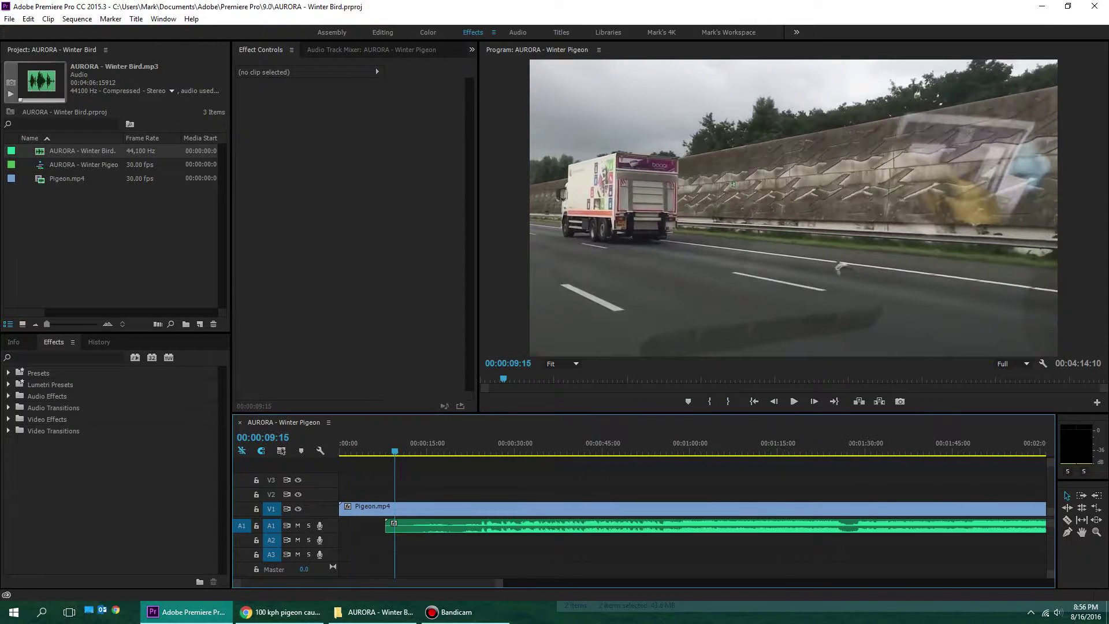
click(365, 509)
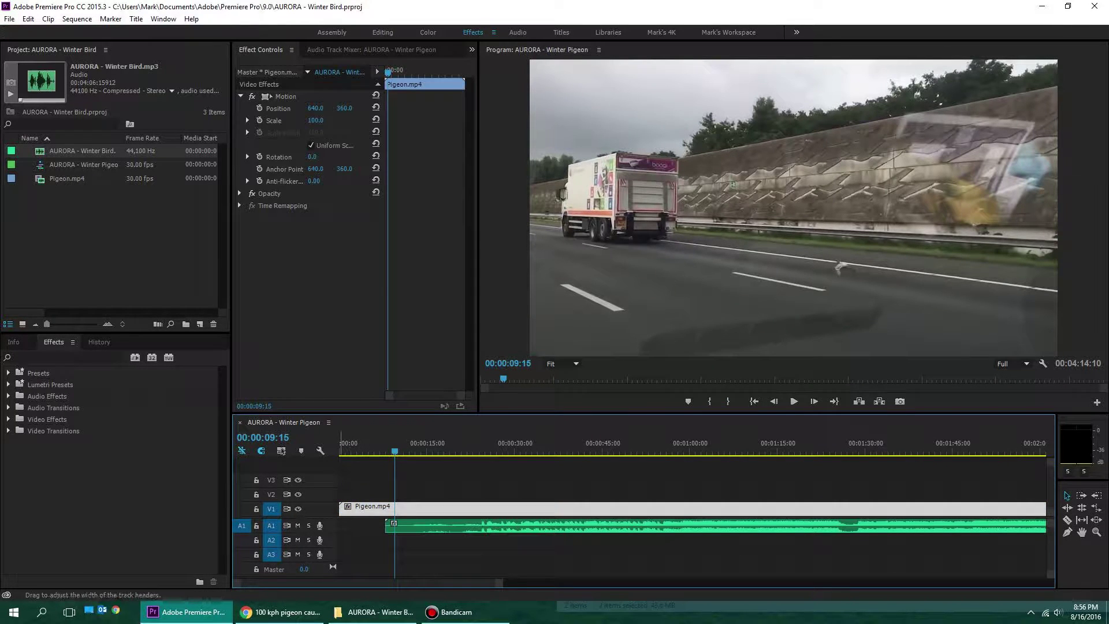
mouse_move(342, 509)
mouse_down()
mouse_move(386, 509)
mouse_move(391, 547)
mouse_up()
drag(398, 509, 340, 509)
key(Home)
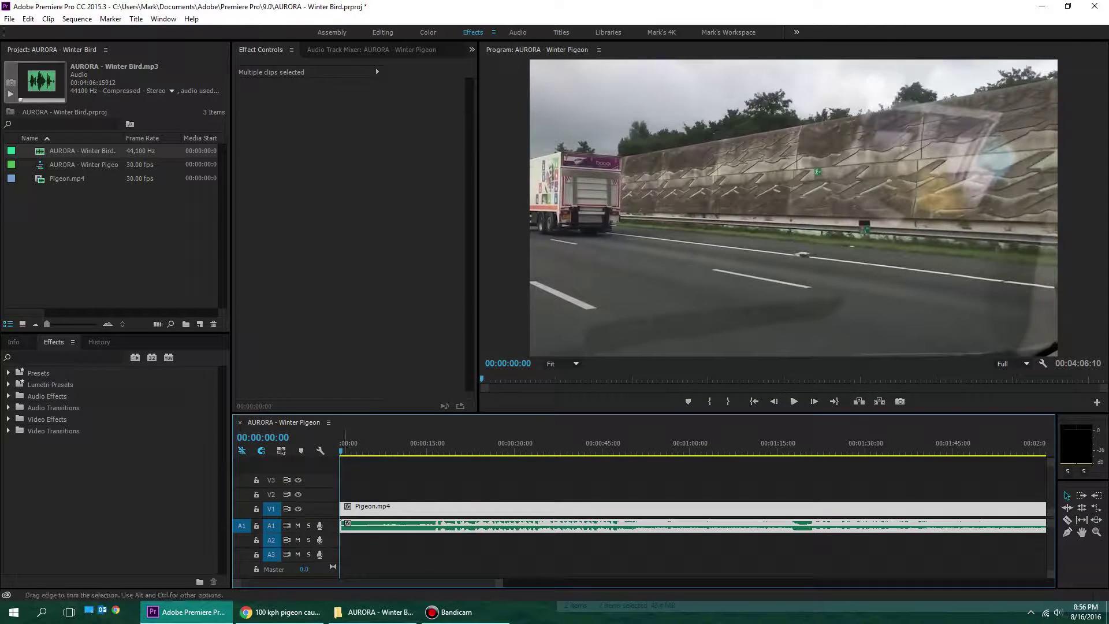
Apply an Additive Dissolve transition to the start of the Pigeon.mp4 clip and play it back.
key(shift+7)
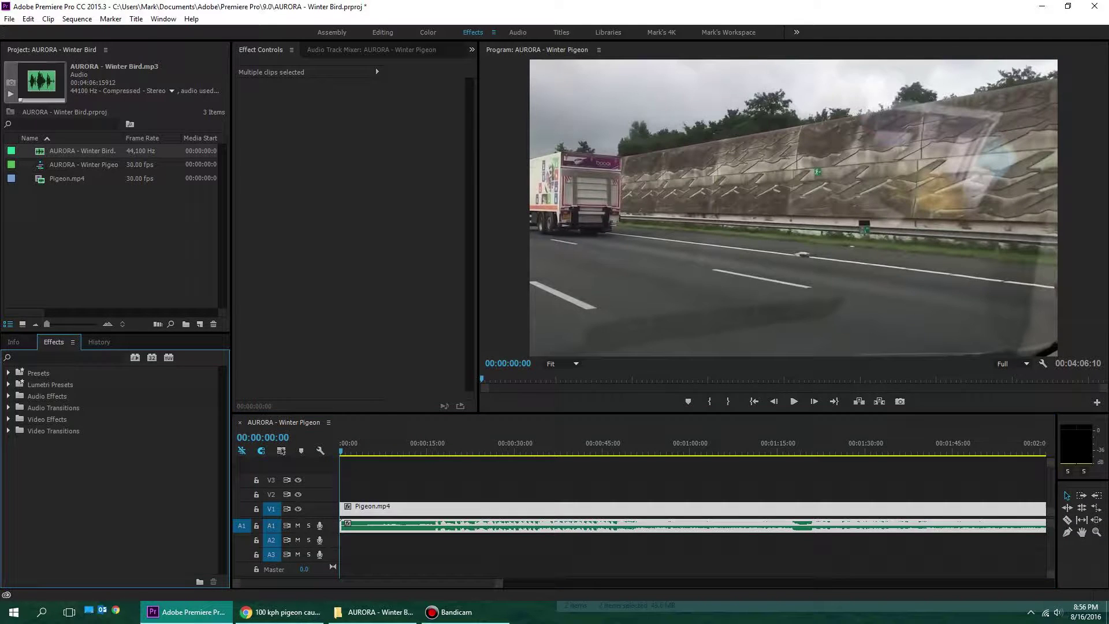
click(15, 454)
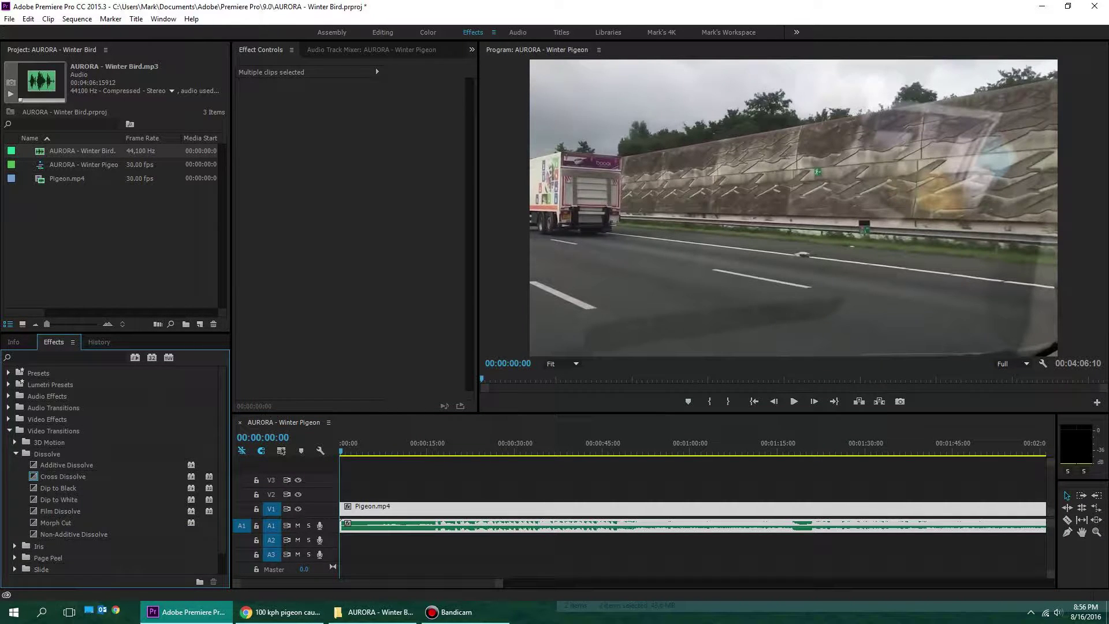
key(Down)
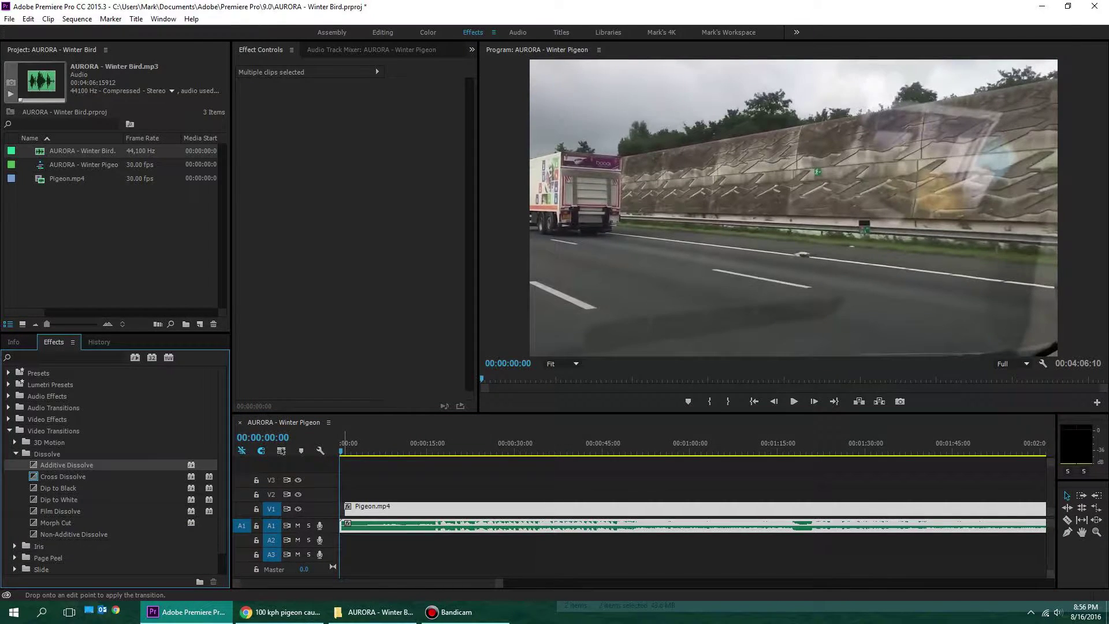
key(ctrl+d)
key(space)
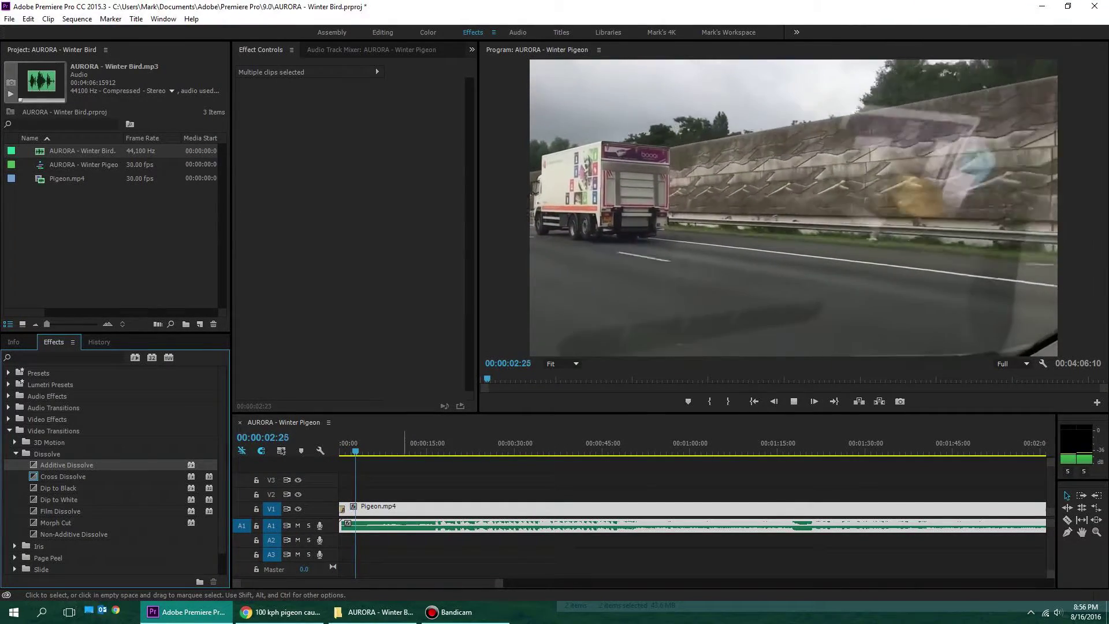
Trim the start of both the video and the song to 00:00:02:08 and move them back to the sequence start.
scroll(355, 537, up, 8)
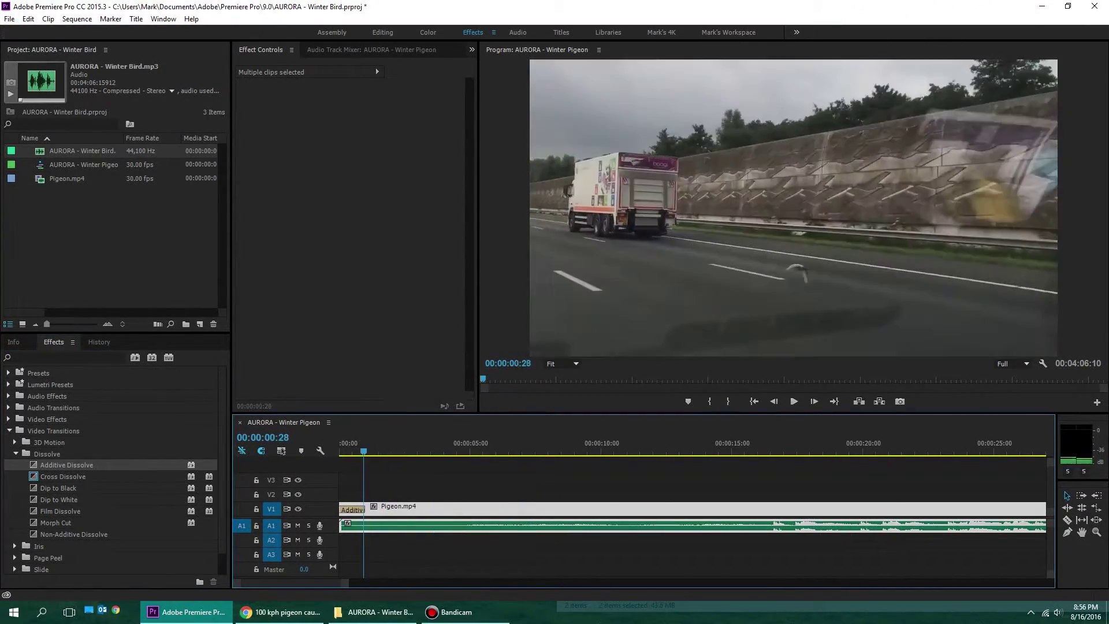
key(space)
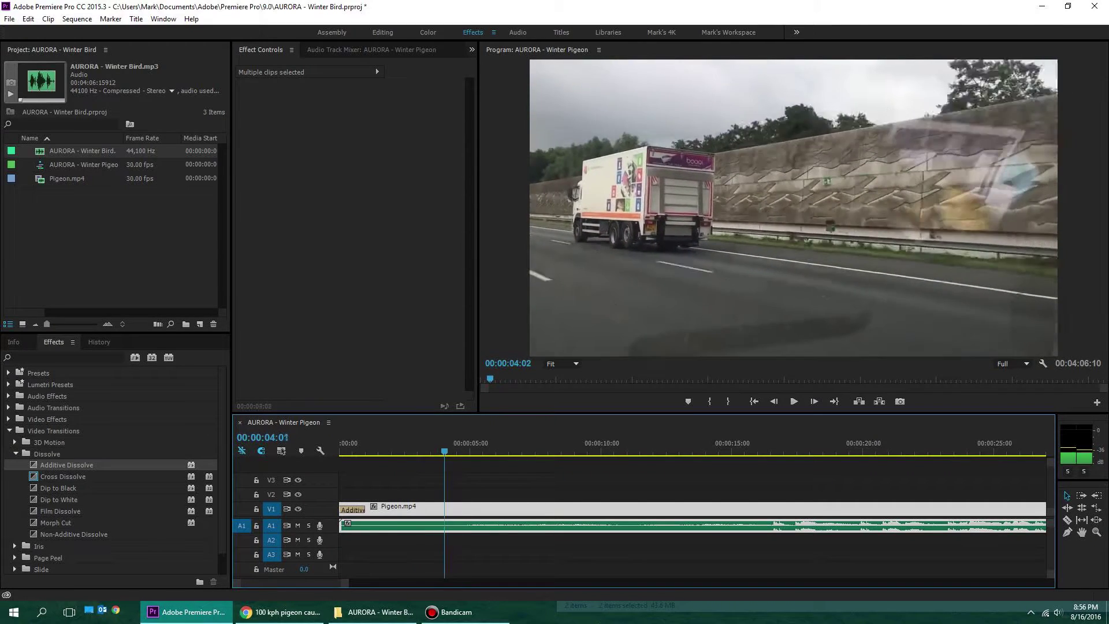
click(398, 444)
click(358, 485)
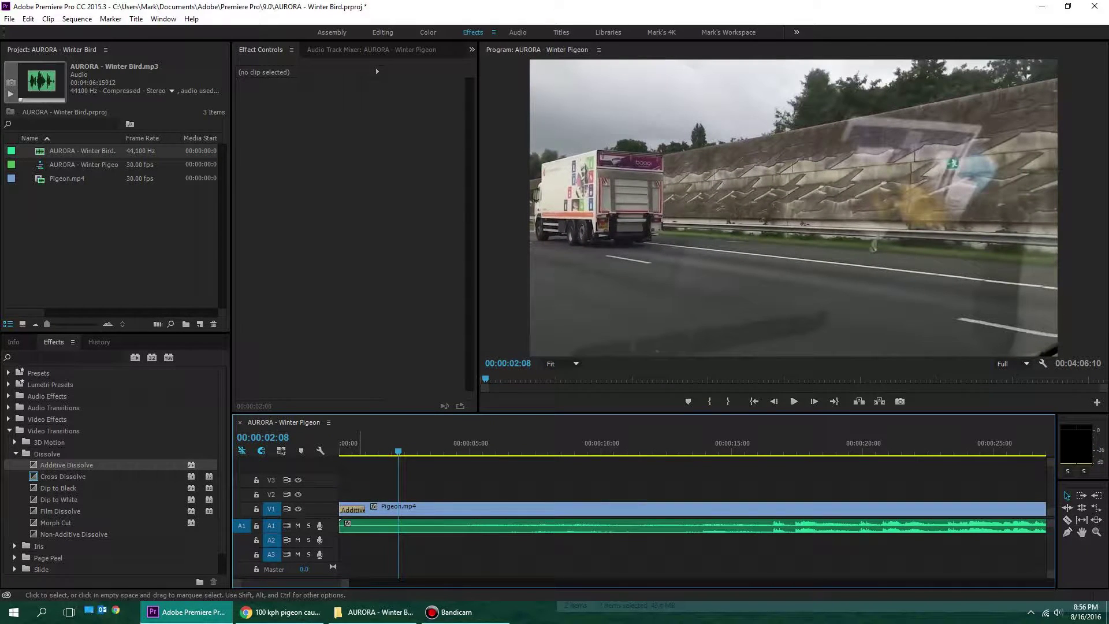
drag(359, 490, 374, 562)
drag(346, 524, 398, 523)
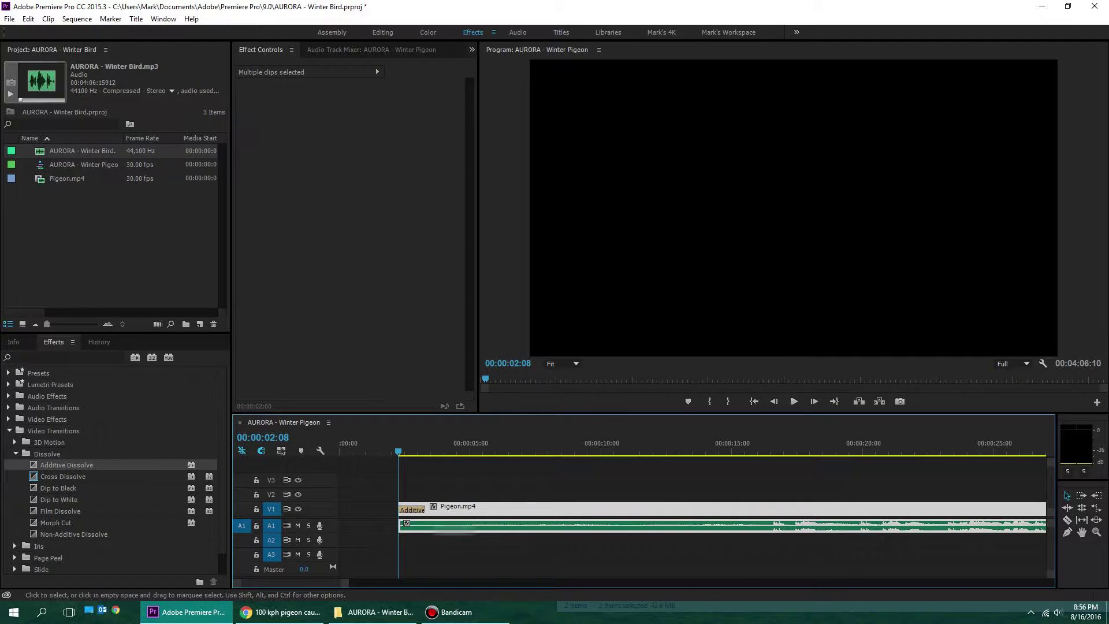
drag(491, 513, 432, 513)
Play the sequence from its beginning and review the closing part of the Pigeon.mp4 clip.
key(Home)
key(space)
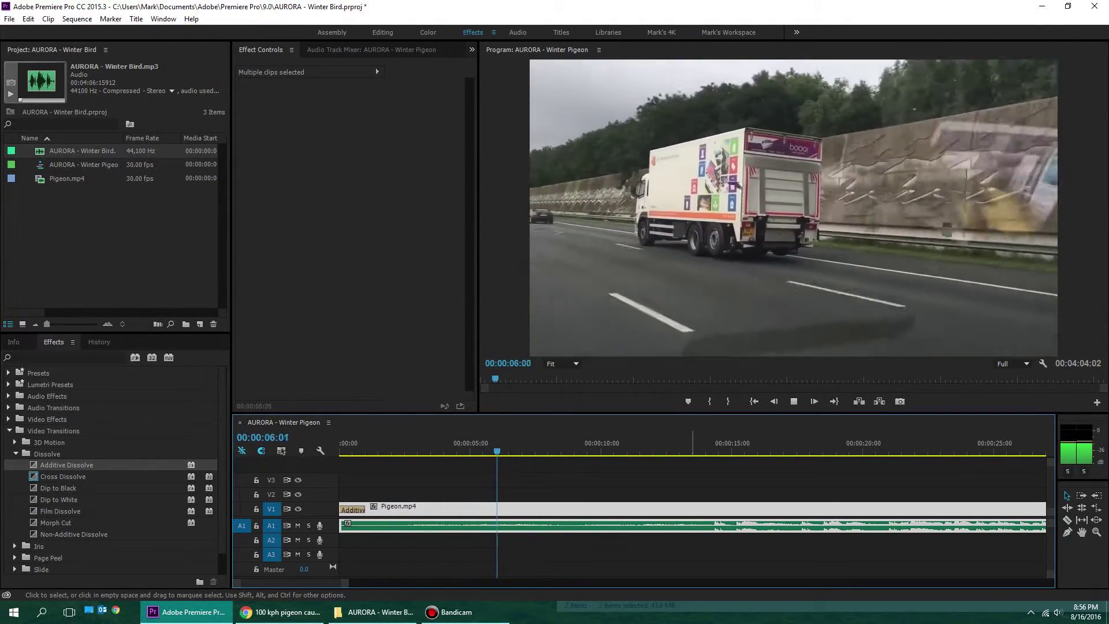
key(minus)
key(minus)
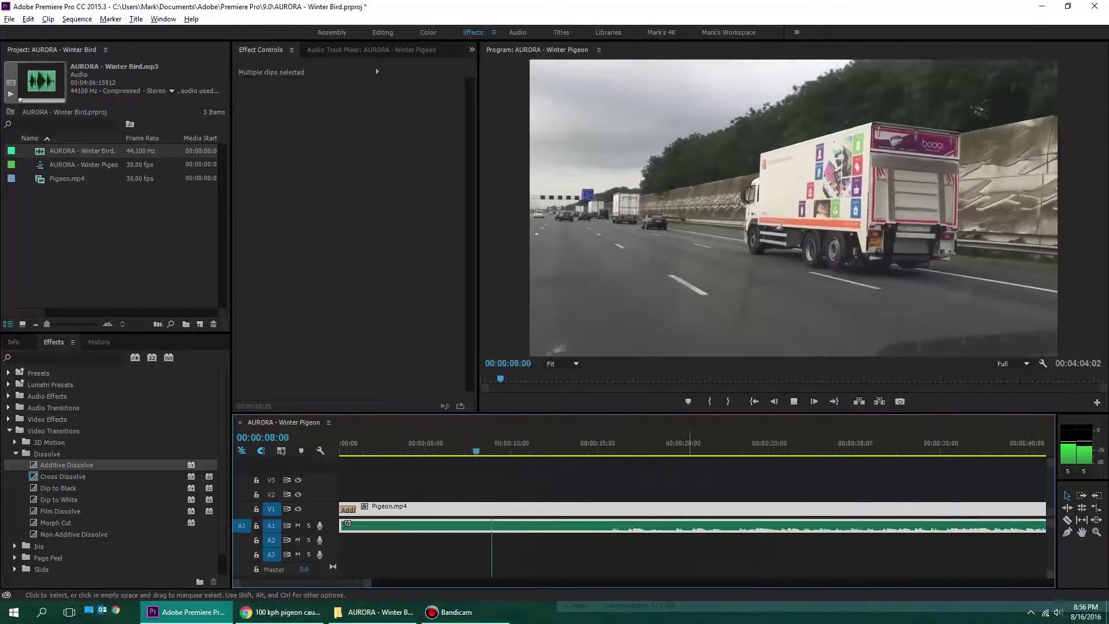
key(minus)
key(minus)
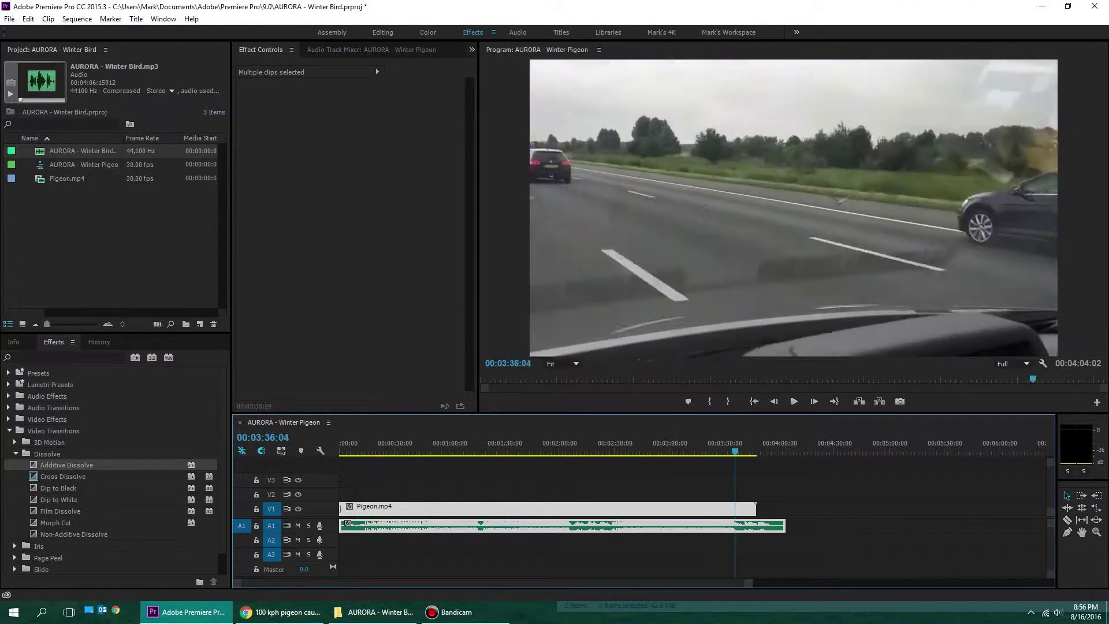
key(space)
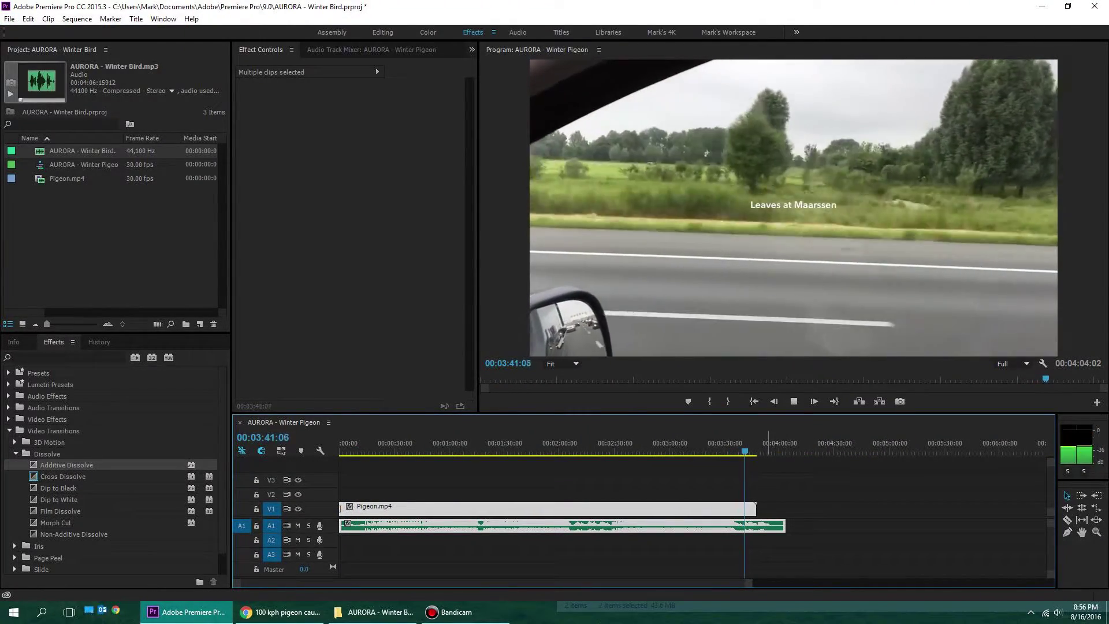
scroll(769, 508, up, 2)
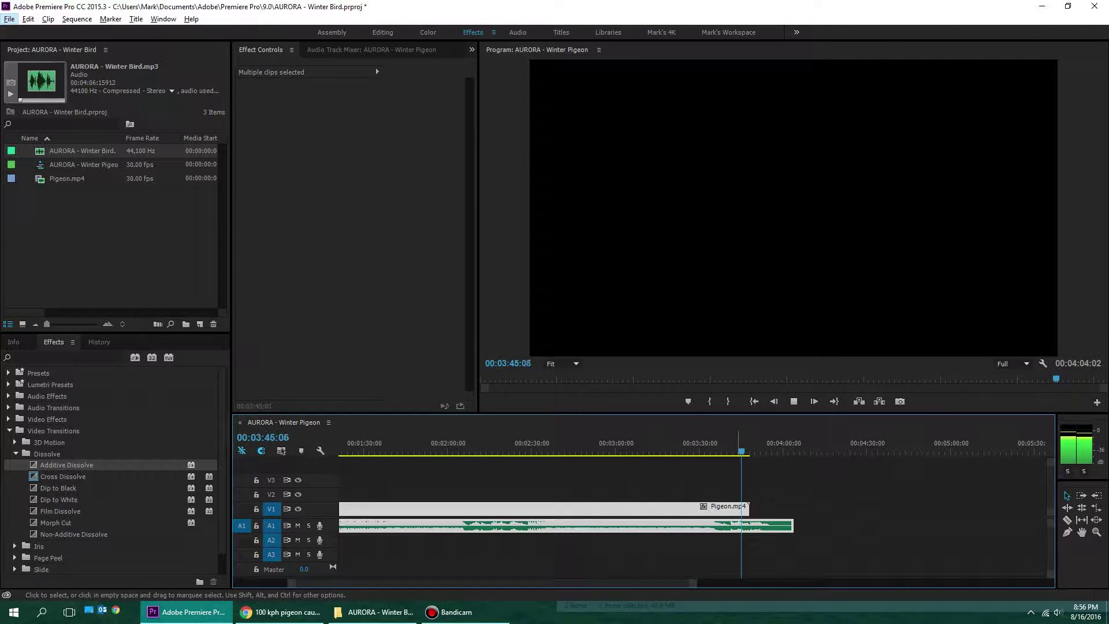
Put the playhead at 00:03:30:11 and apply an Additive Dissolve transition to the end of the Pigeon.mp4 clip.
drag(708, 446, 700, 446)
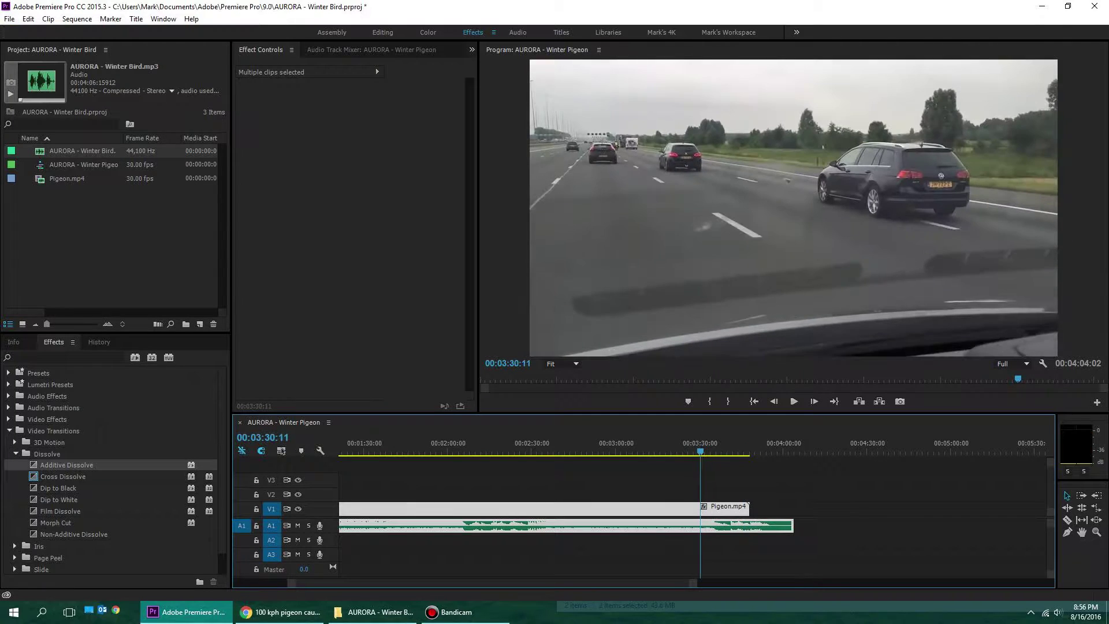
click(66, 464)
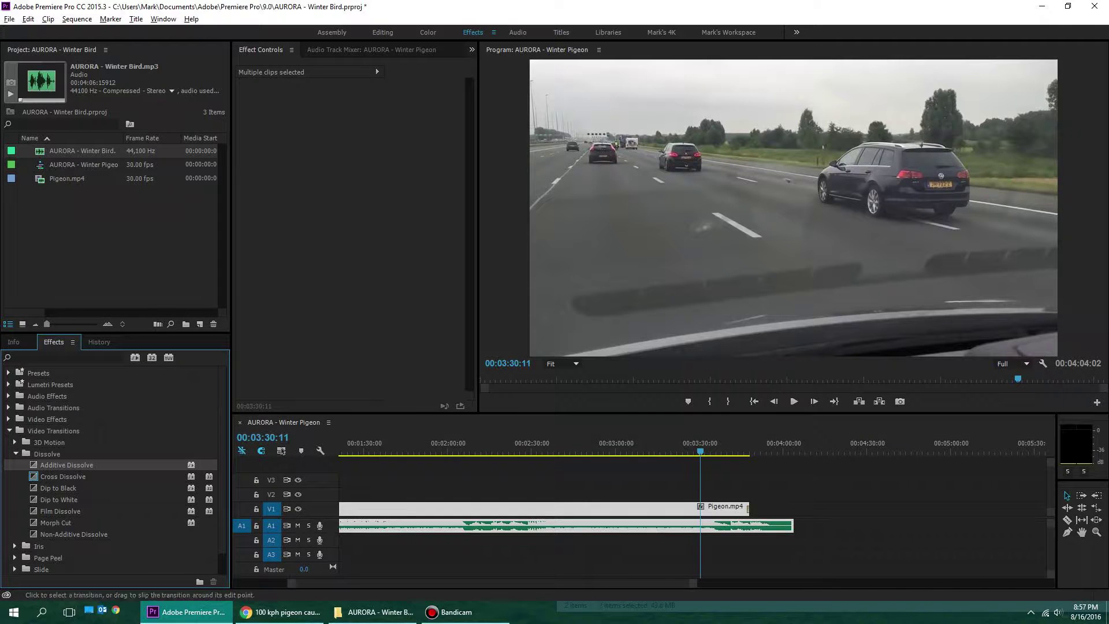
scroll(747, 508, up, 2)
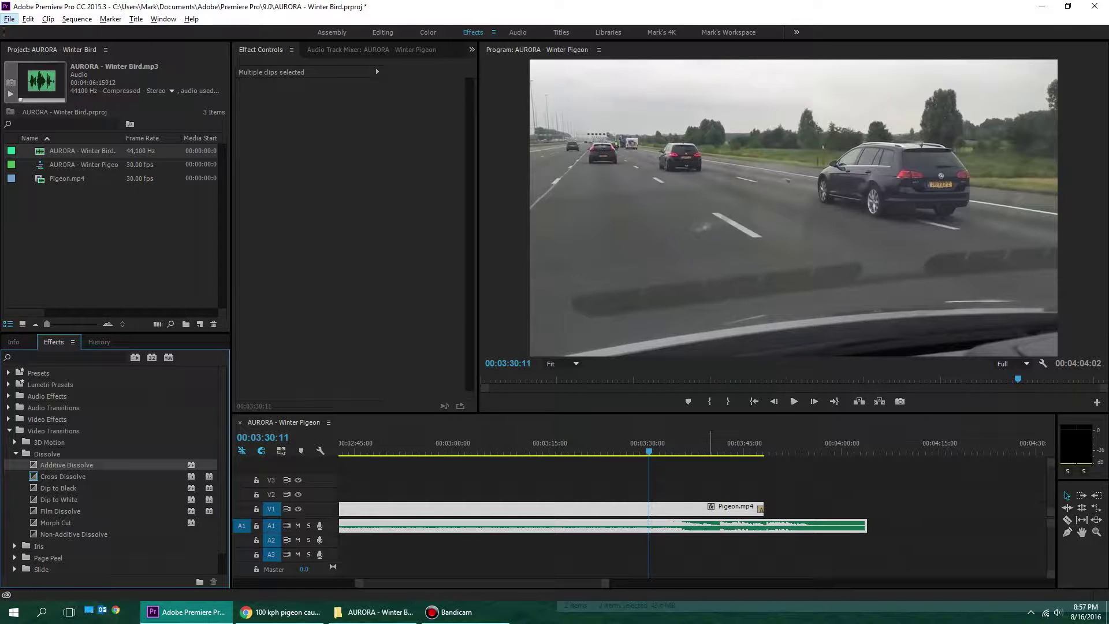
Trim the end of the Pigeon.mp4 clip to 00:03:30:11 and play back the new ending.
click(711, 486)
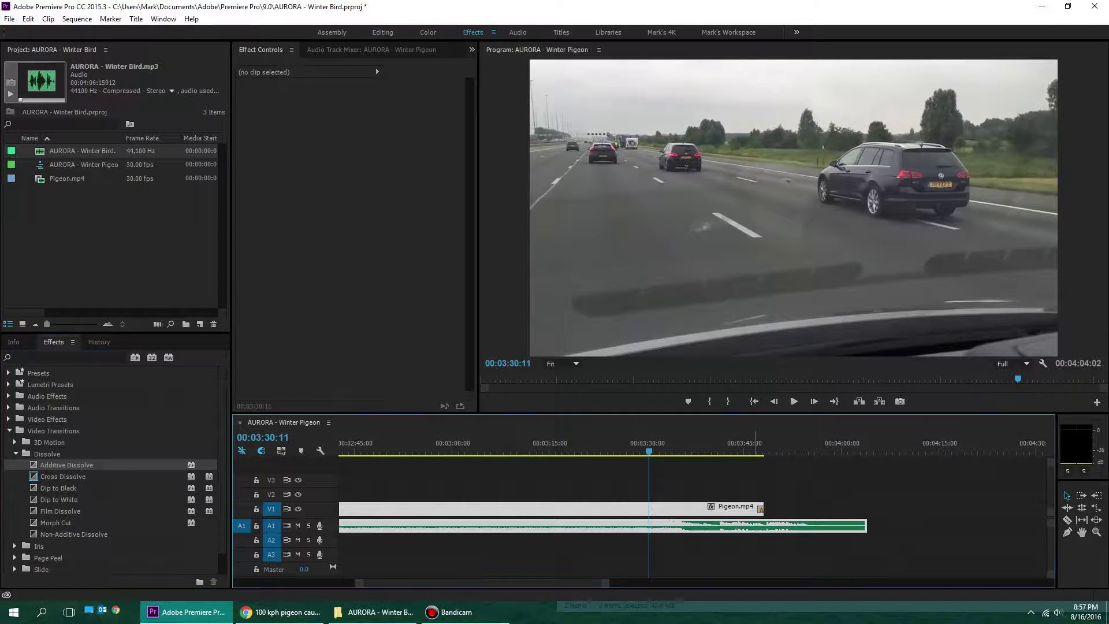
drag(762, 508, 651, 509)
click(626, 444)
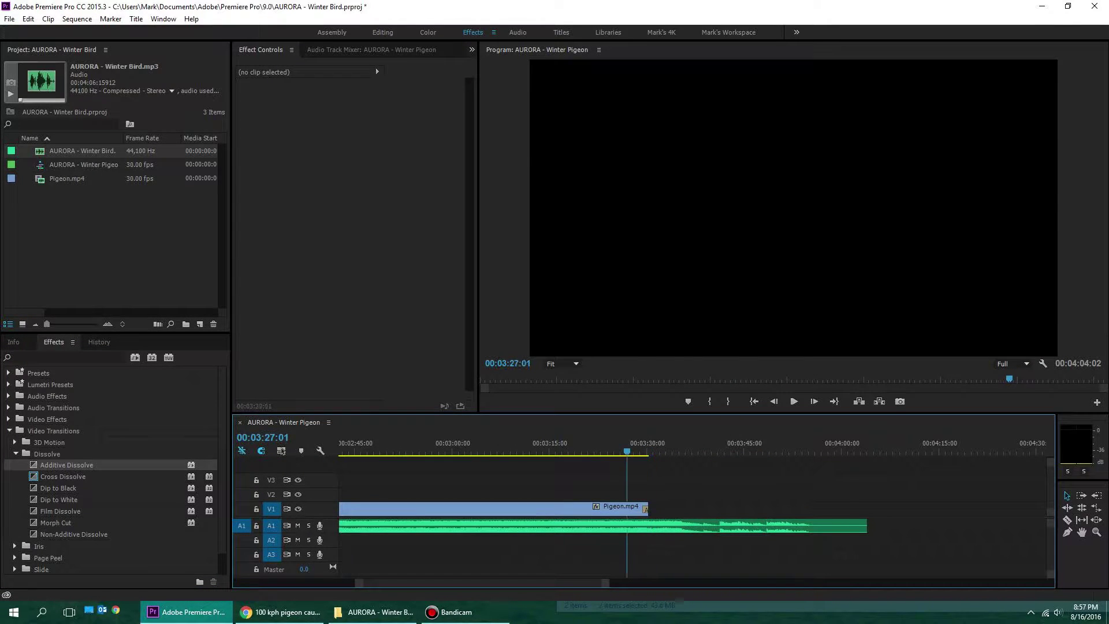
key(space)
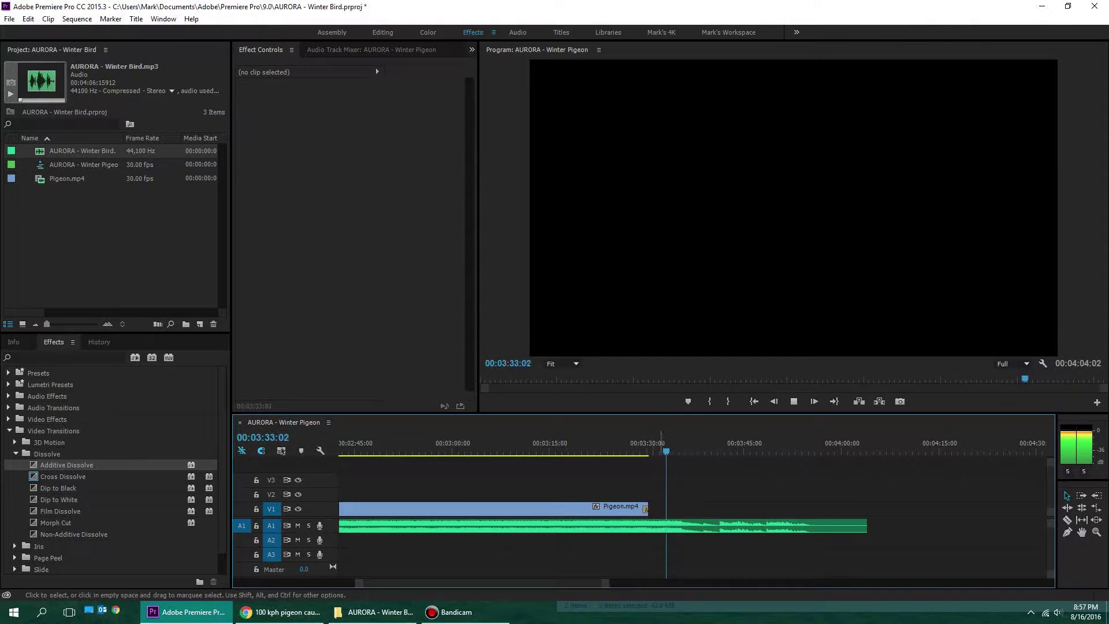
Lengthen the Additive Dissolve at the end of the Pigeon.mp4 clip to 00:00:01:29 and play back the ending.
click(645, 508)
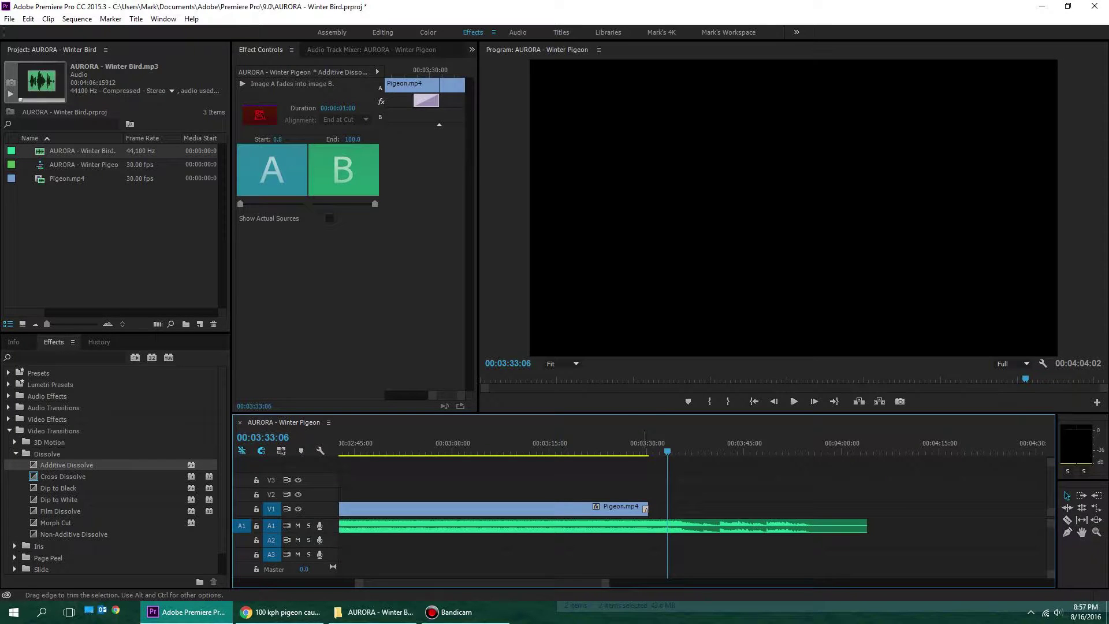
scroll(638, 508, up, 4)
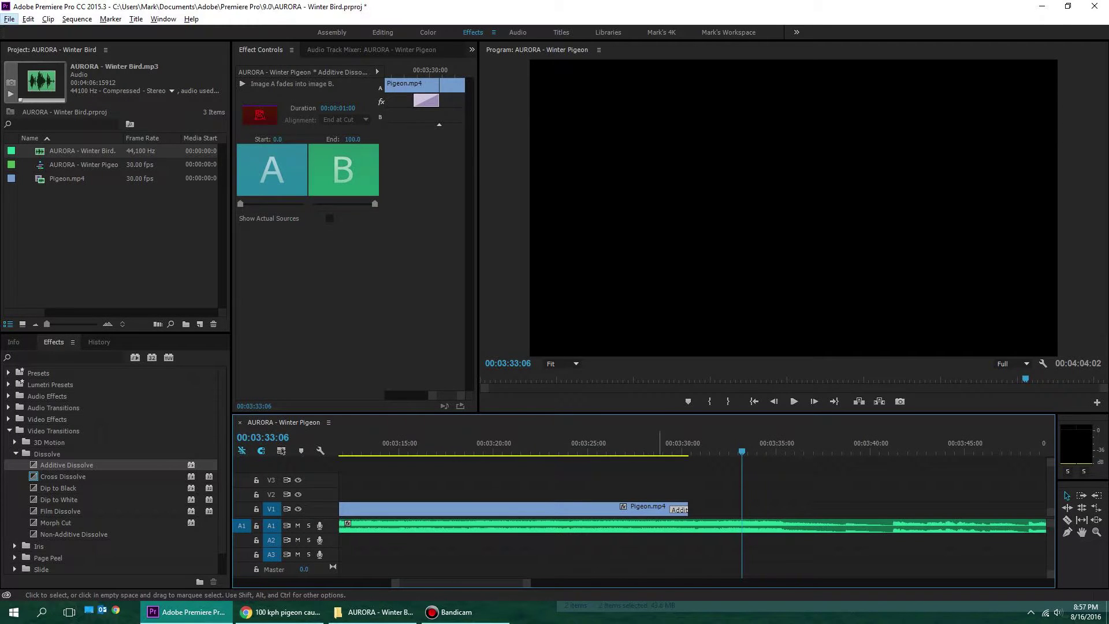
click(659, 488)
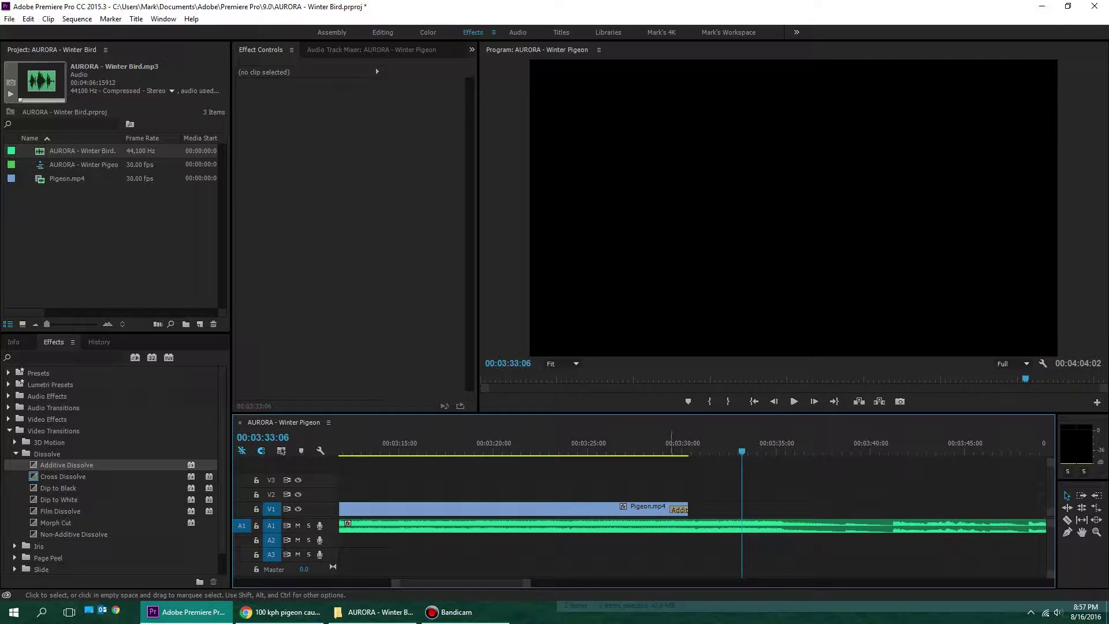
drag(672, 510, 653, 510)
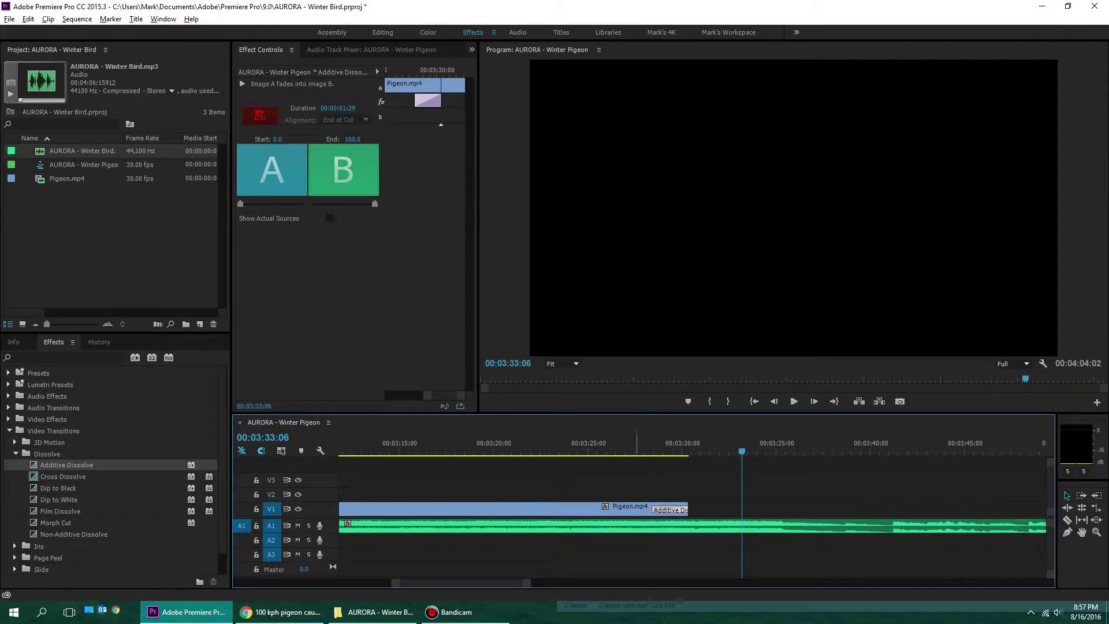
scroll(624, 504, down, 3)
click(627, 443)
key(space)
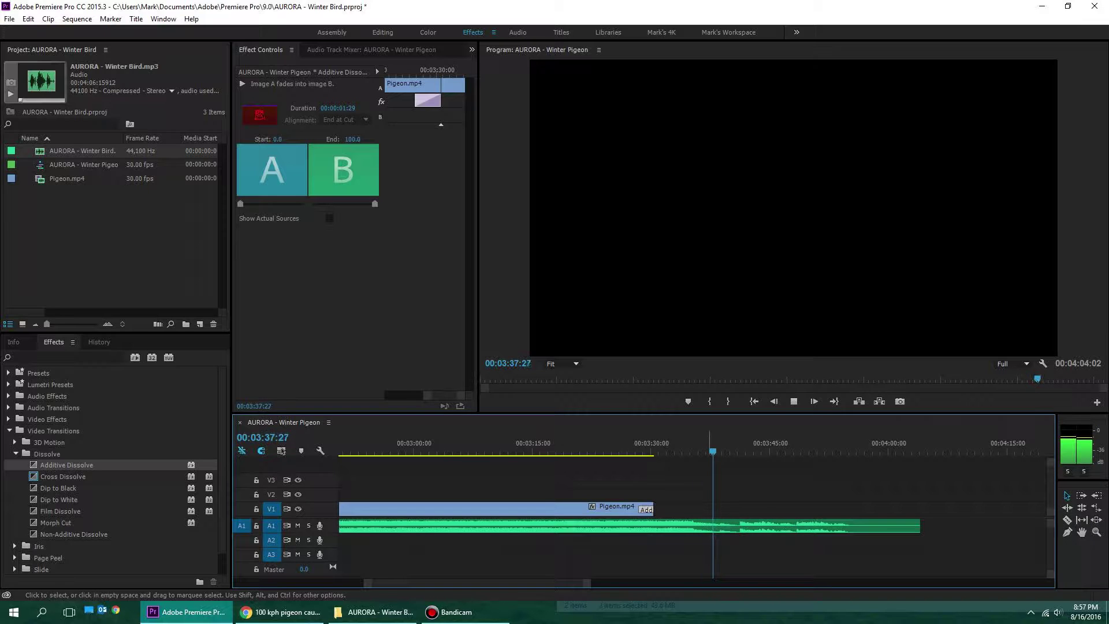
Stop playback at 00:03:38:22 and trim the end of the AURORA - Winter Bird song to that point.
key(space)
key(space)
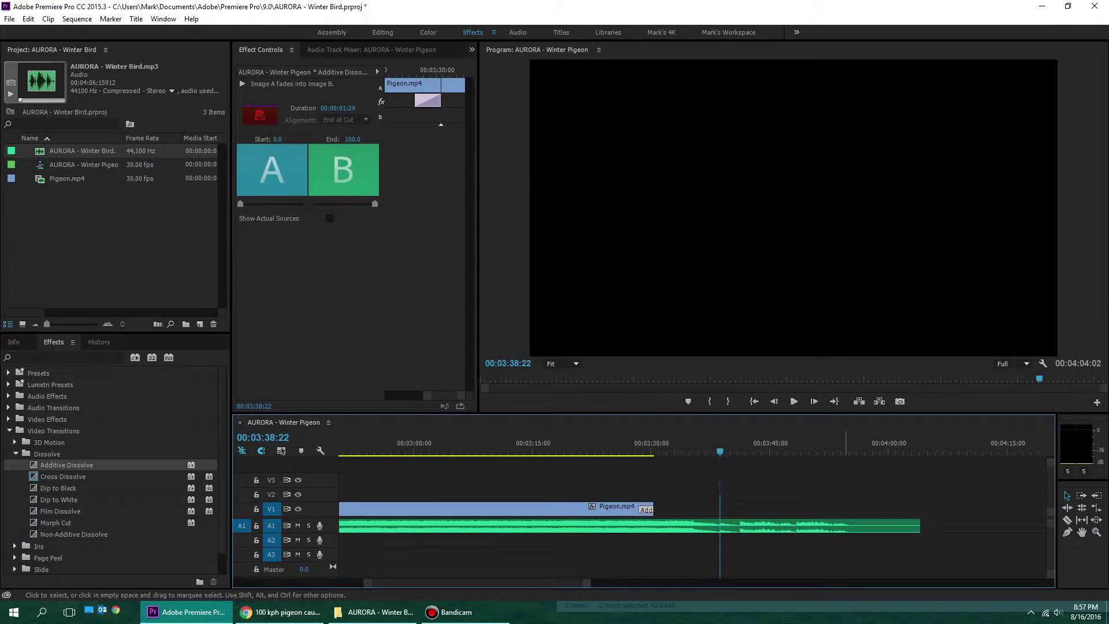
click(851, 527)
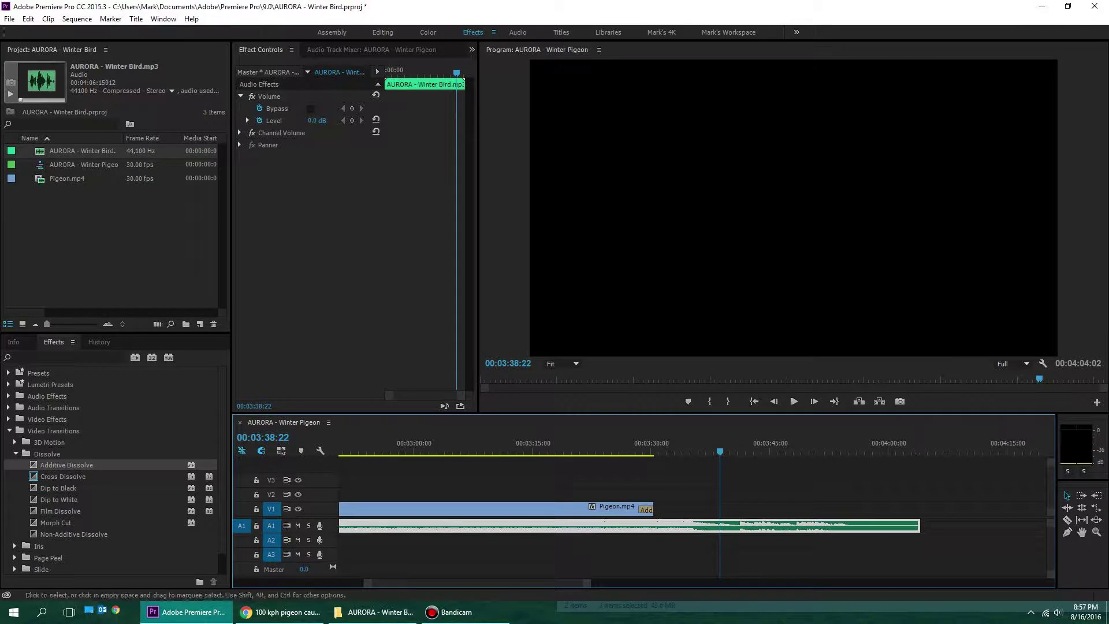
click(852, 548)
click(851, 526)
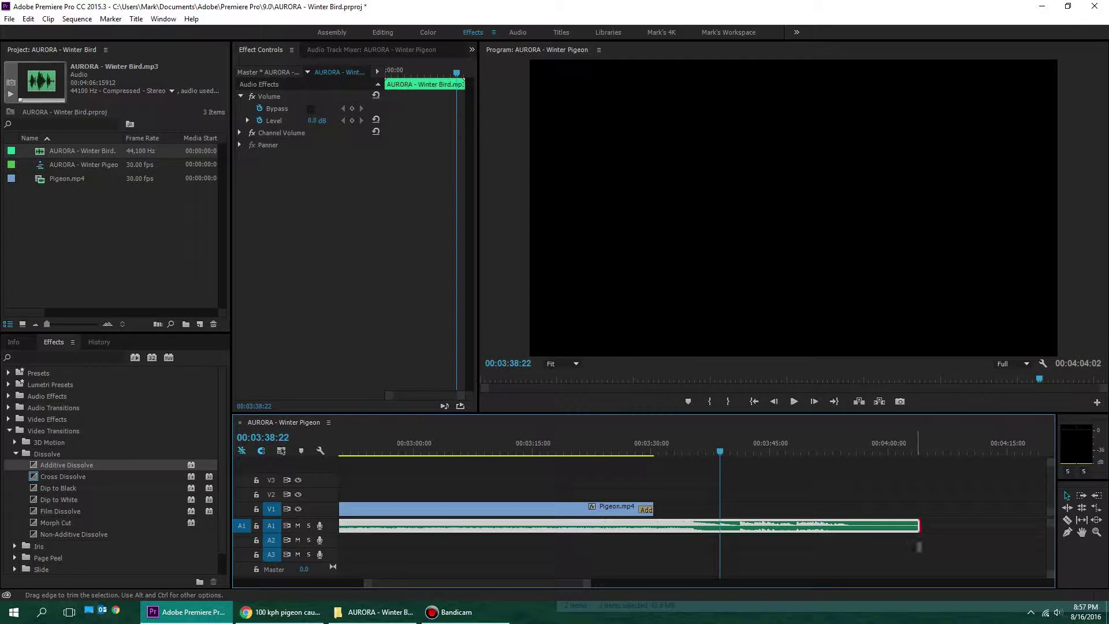
drag(918, 525, 719, 525)
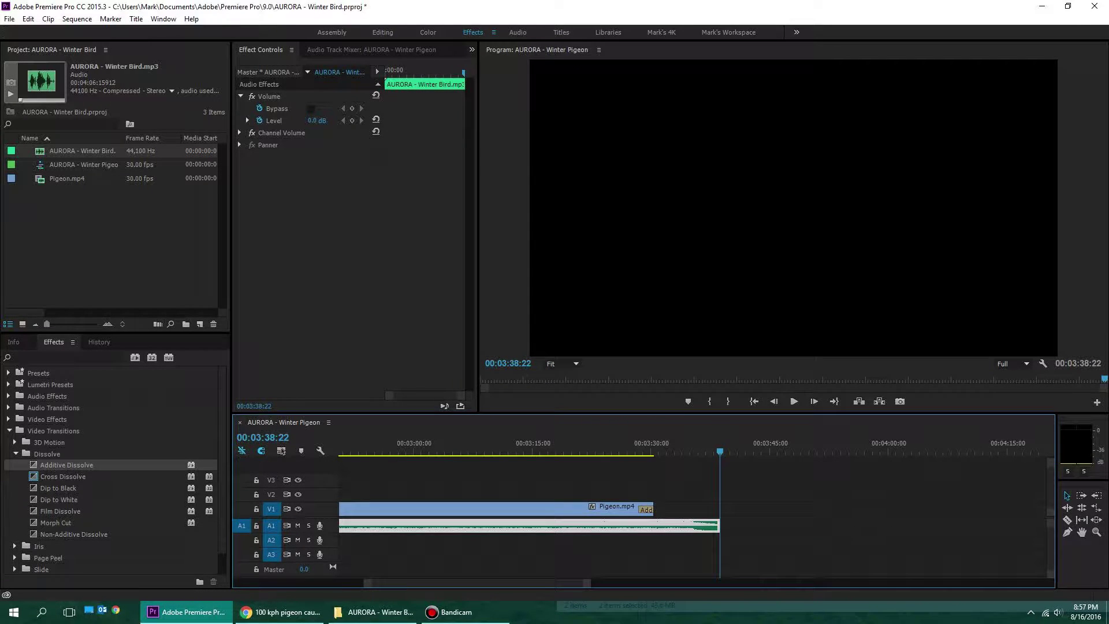
Apply a Constant Gain crossfade to the end of the song and lengthen it to 00:00:03:07.
click(9, 408)
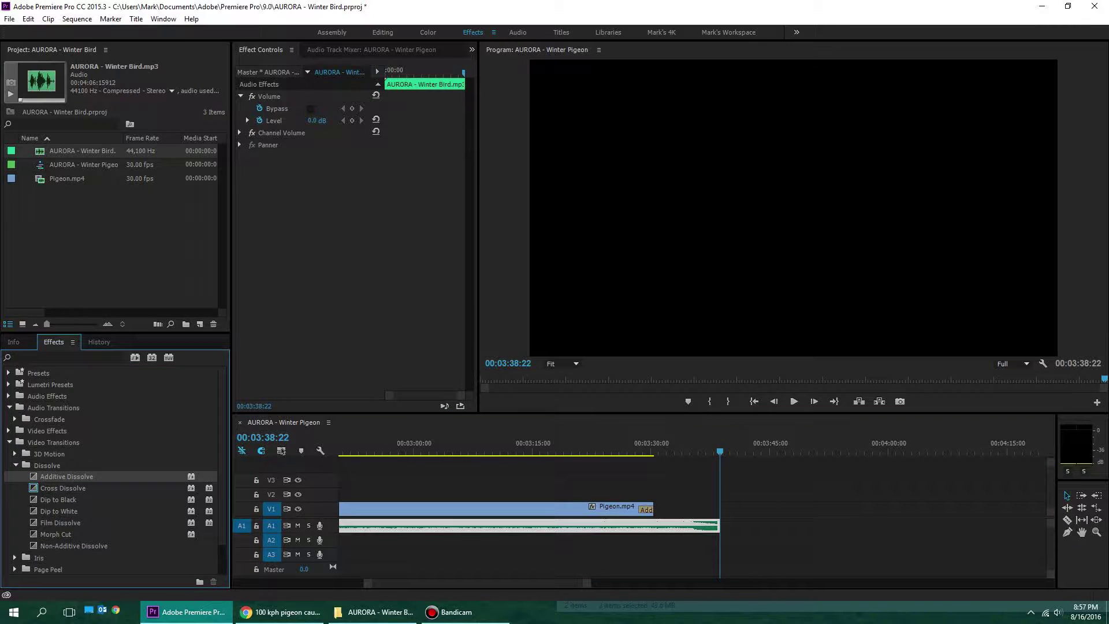
click(16, 419)
click(61, 430)
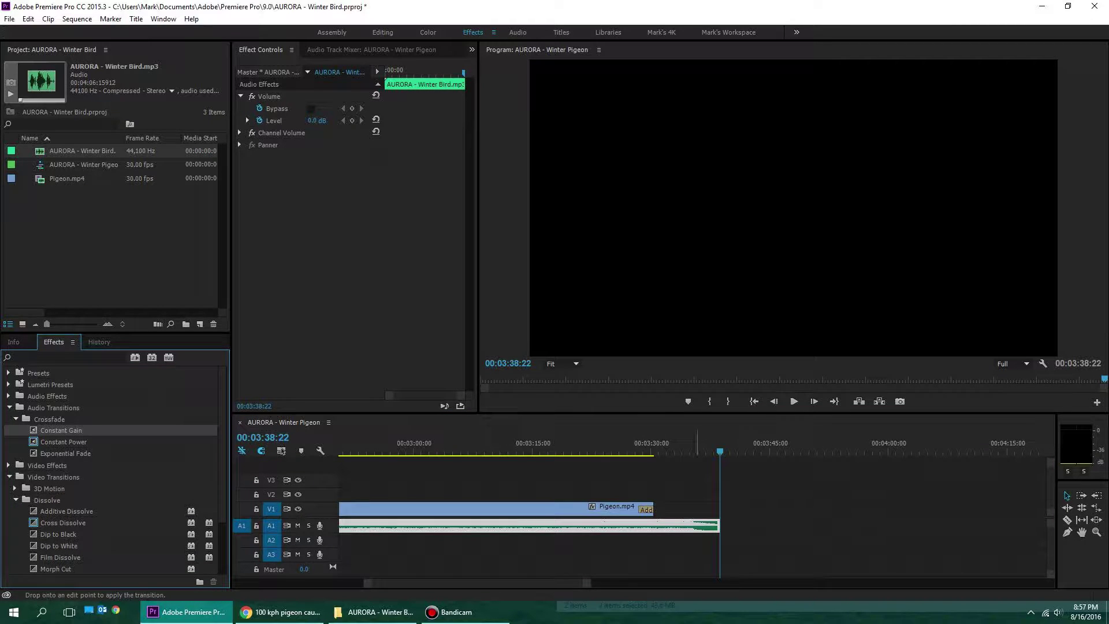
scroll(711, 526, up, 5)
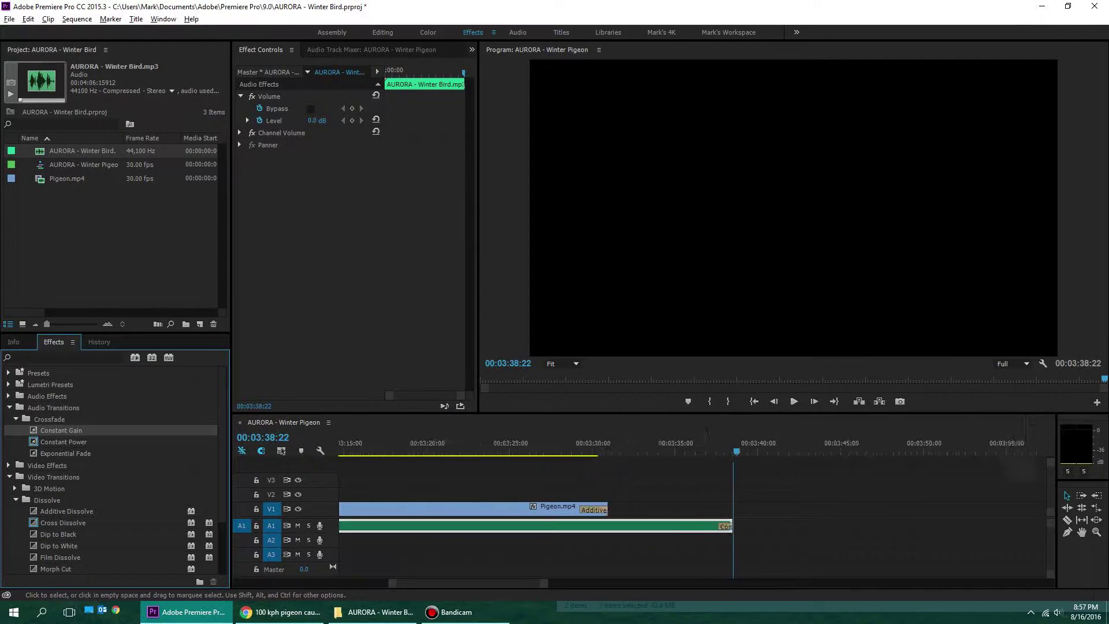
click(720, 545)
drag(729, 526, 677, 527)
Play back the end of the sequence to review the video dissolve and the audio fade, and clear the selection.
scroll(677, 527, up, 4)
scroll(676, 526, down, 8)
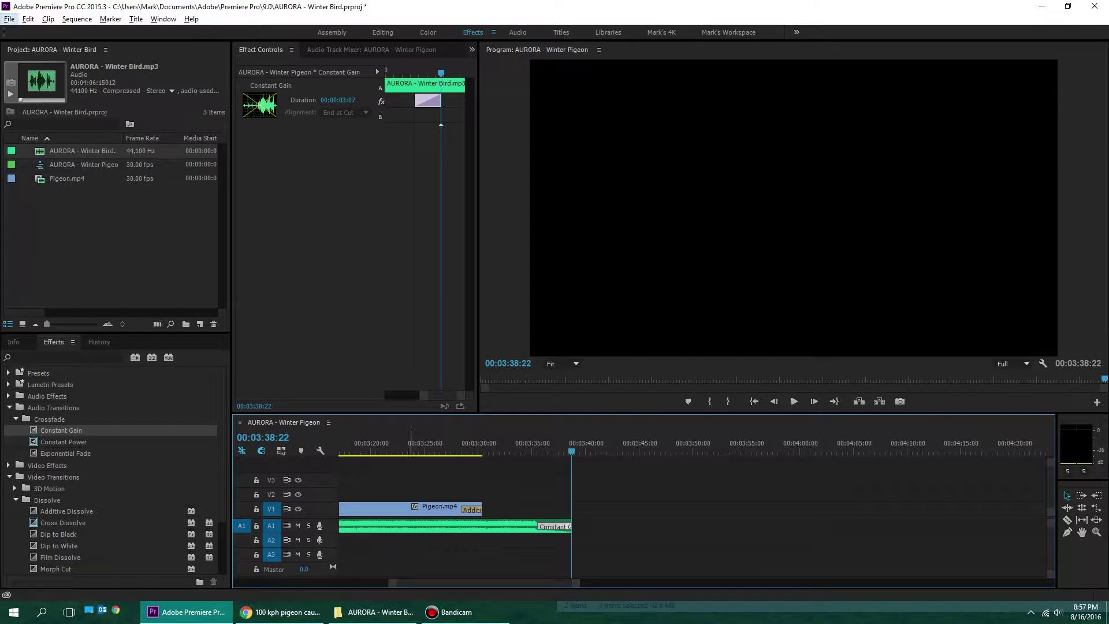
click(408, 444)
key(space)
key(ctrl+shift+a)
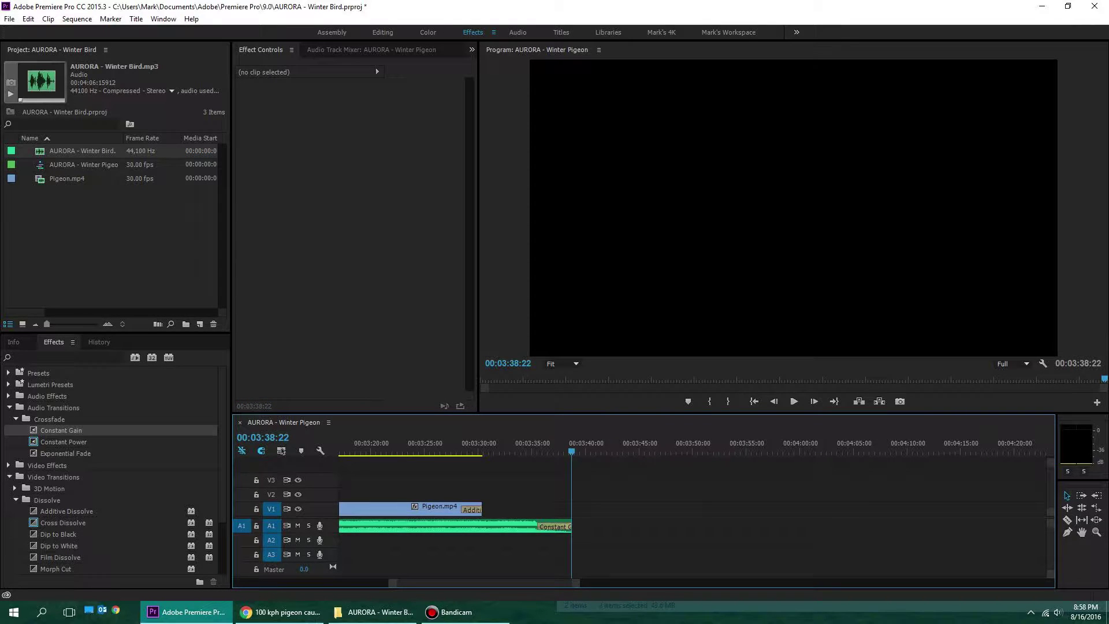
Create a new title named AURORA - Winter Bird, copying the name from the song's file in File Explorer.
click(199, 324)
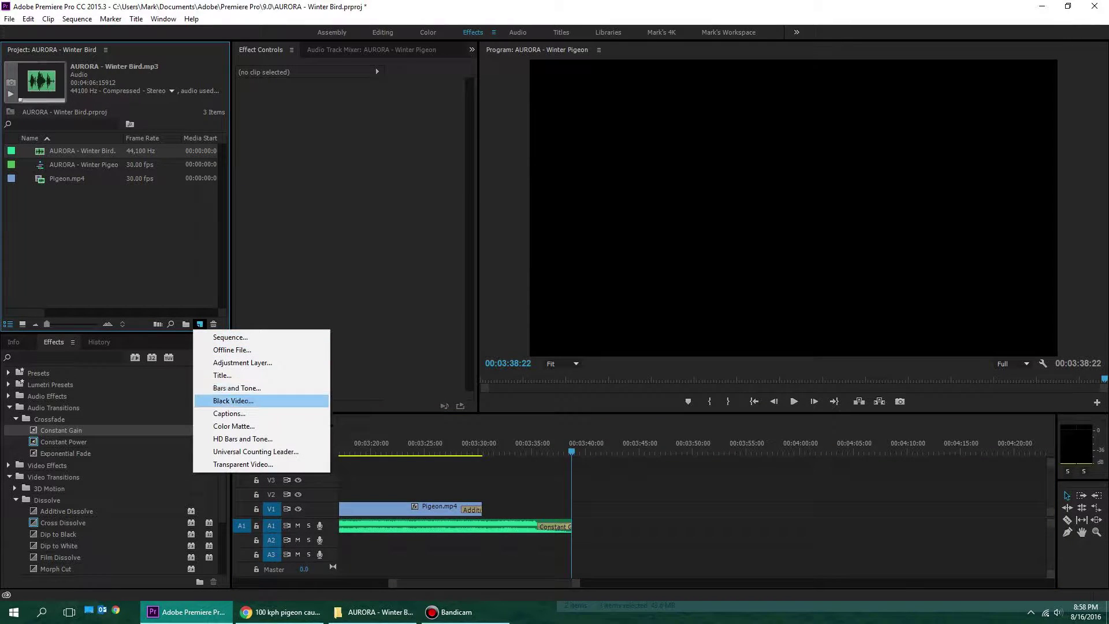
click(222, 376)
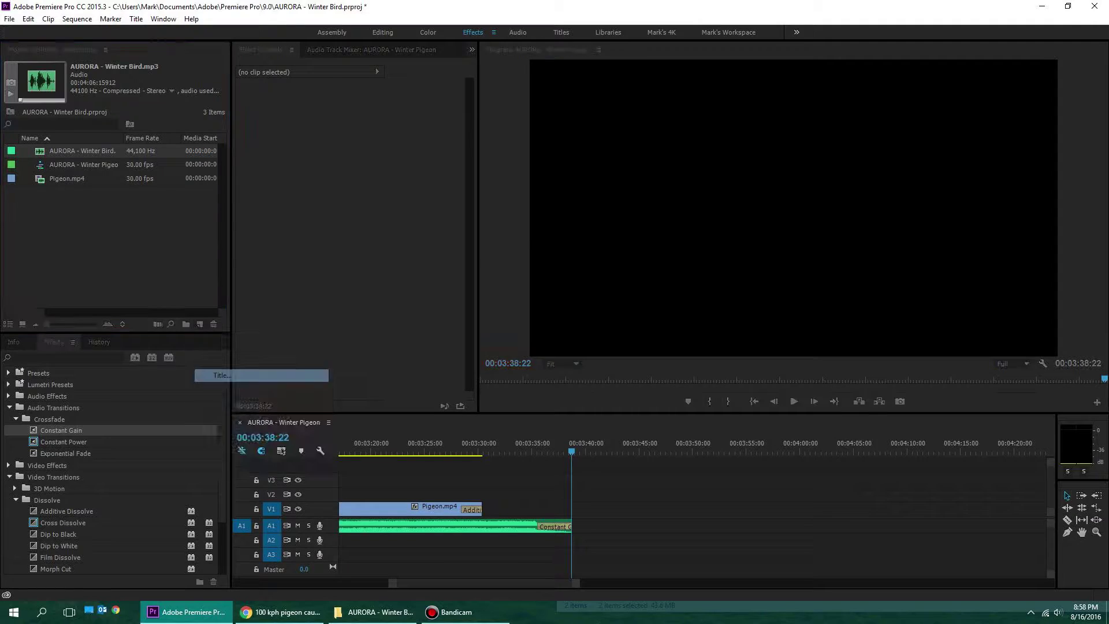
key(alt+Tab)
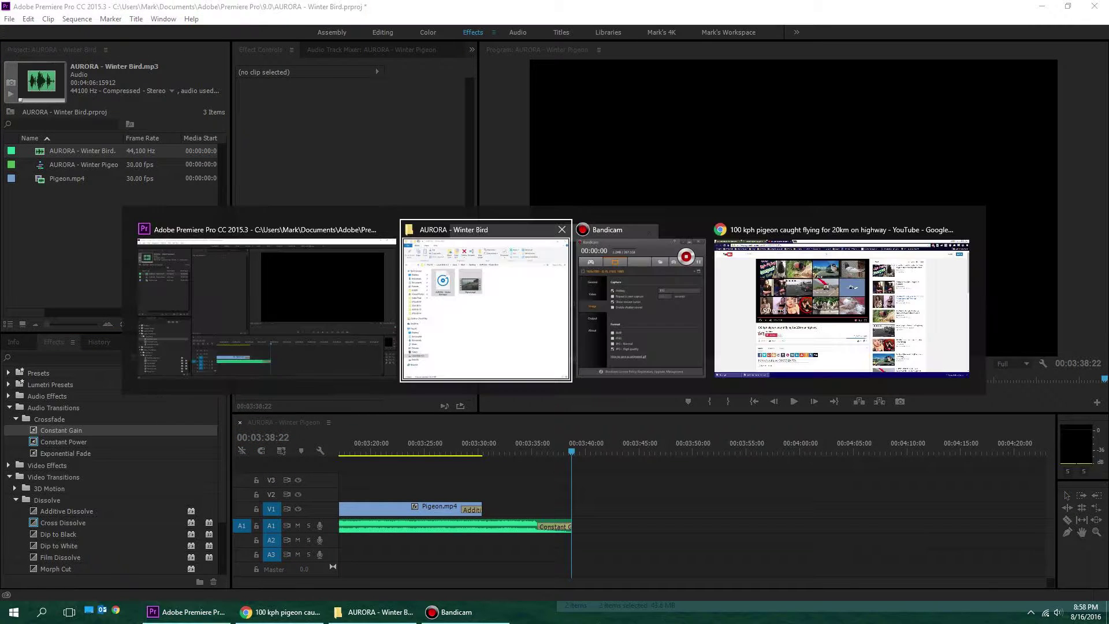
key(F2)
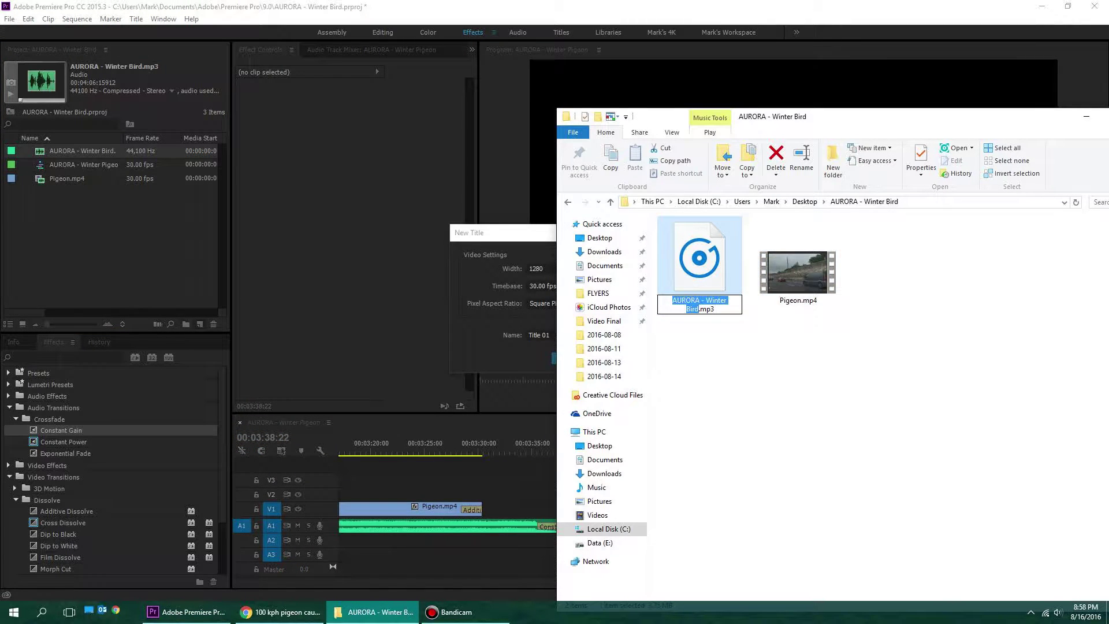
key(alt+Tab)
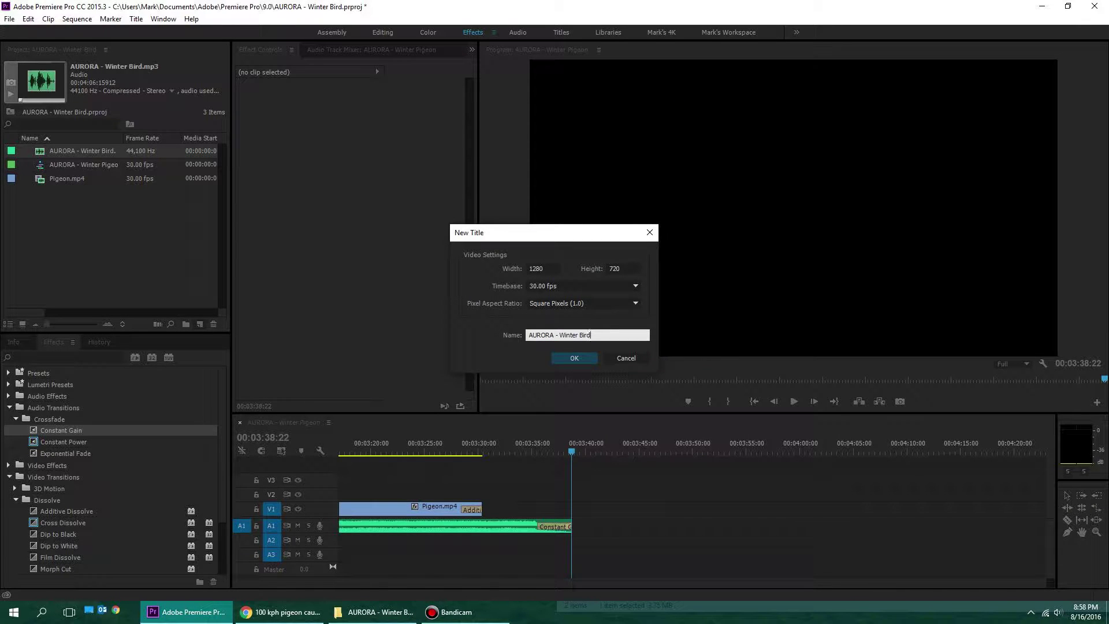
key(Return)
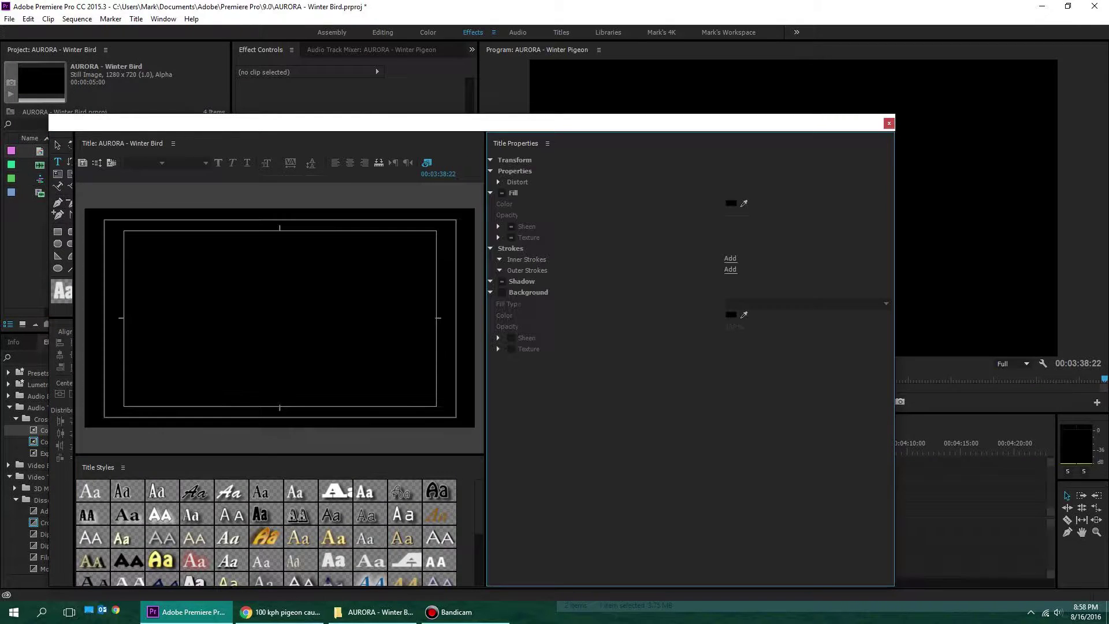
Add the text "Music by" in the upper middle of the title.
click(57, 163)
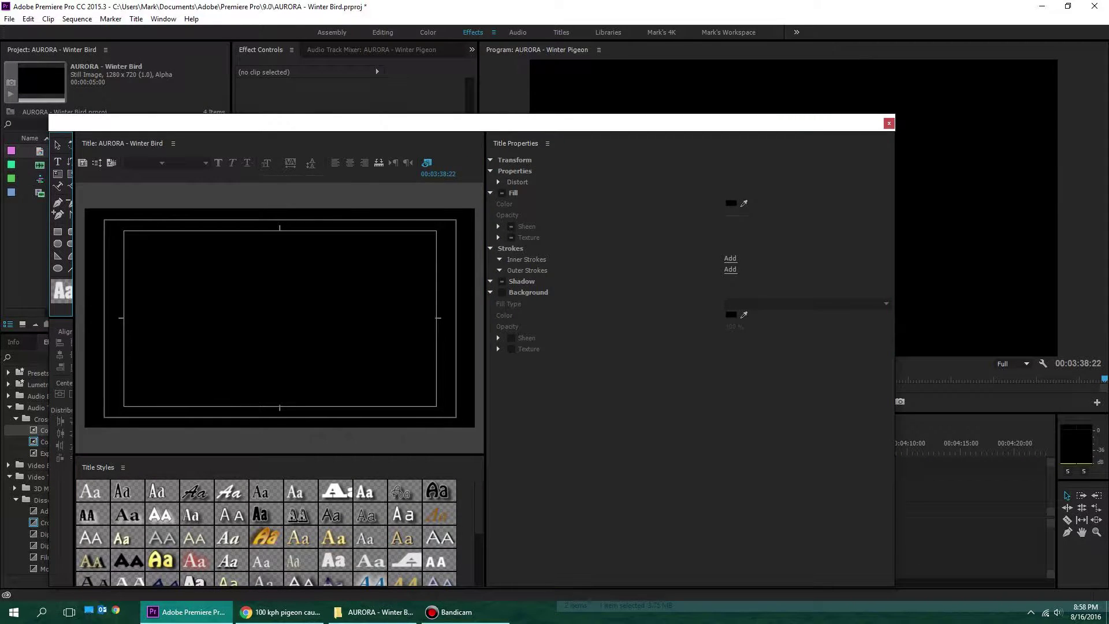
click(237, 283)
text(Music)
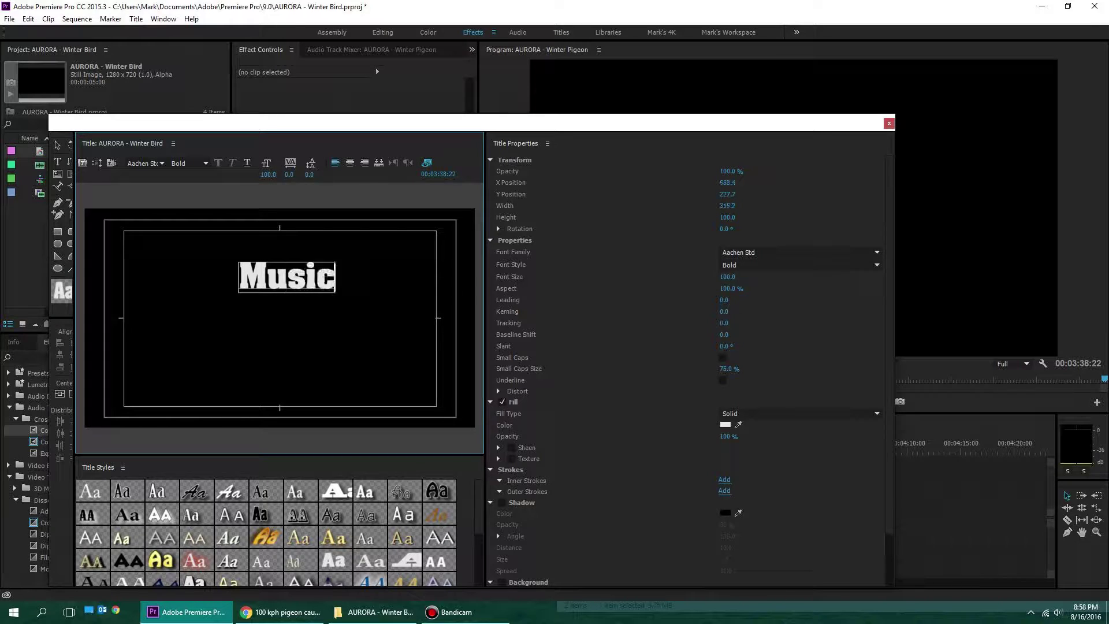
text( By)
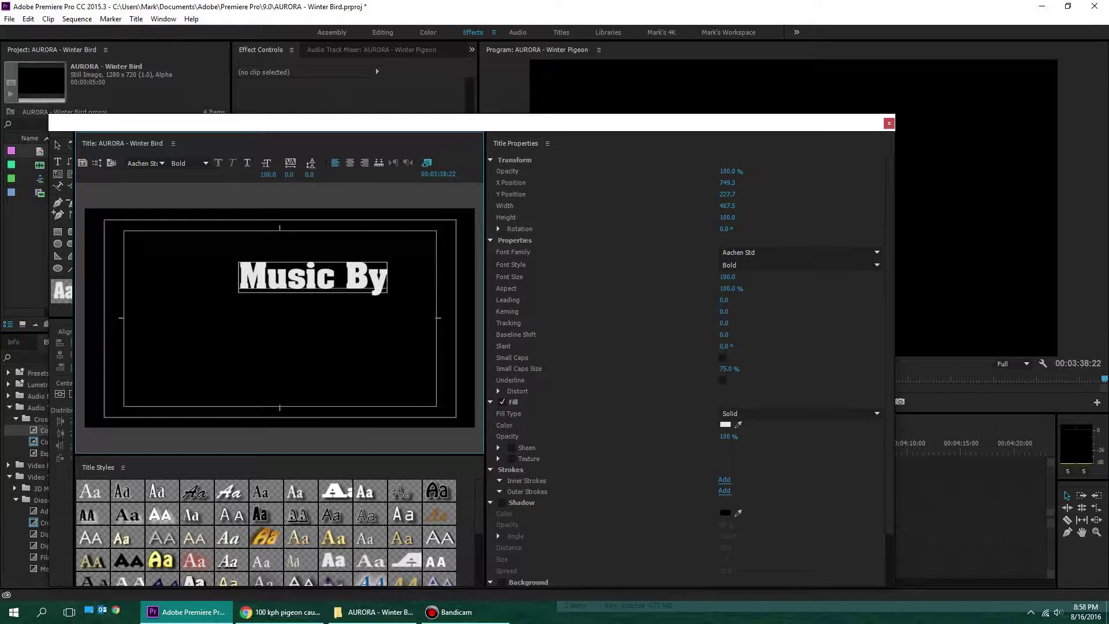
key(BackSpace)
key(BackSpace)
text(by)
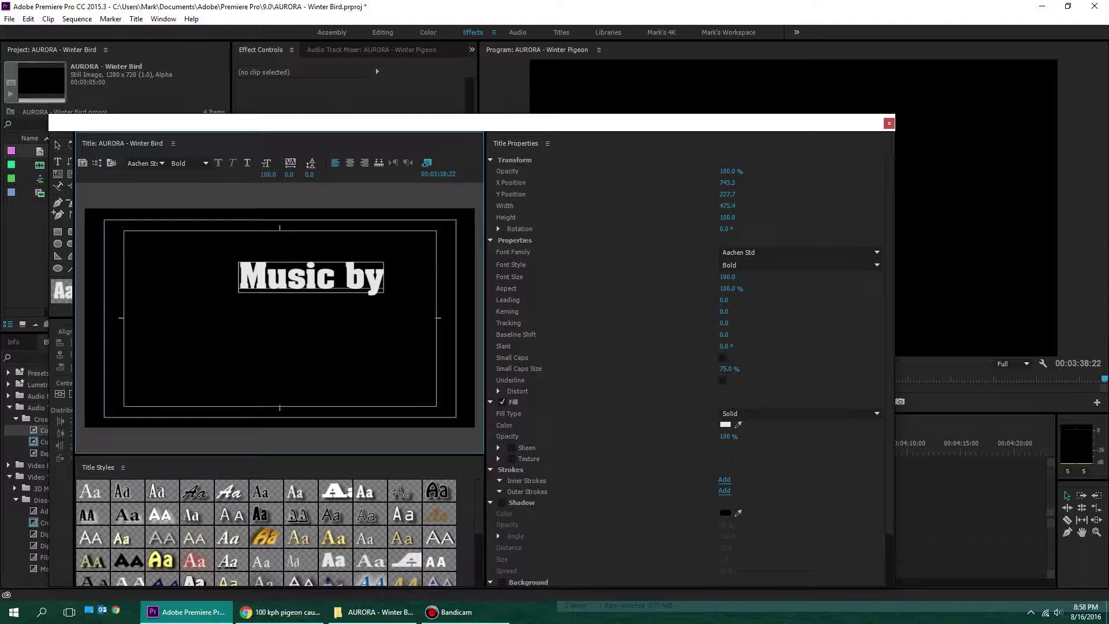
Change the font of the "Music by" text to Great Vibes.
key(ctrl+a)
click(142, 163)
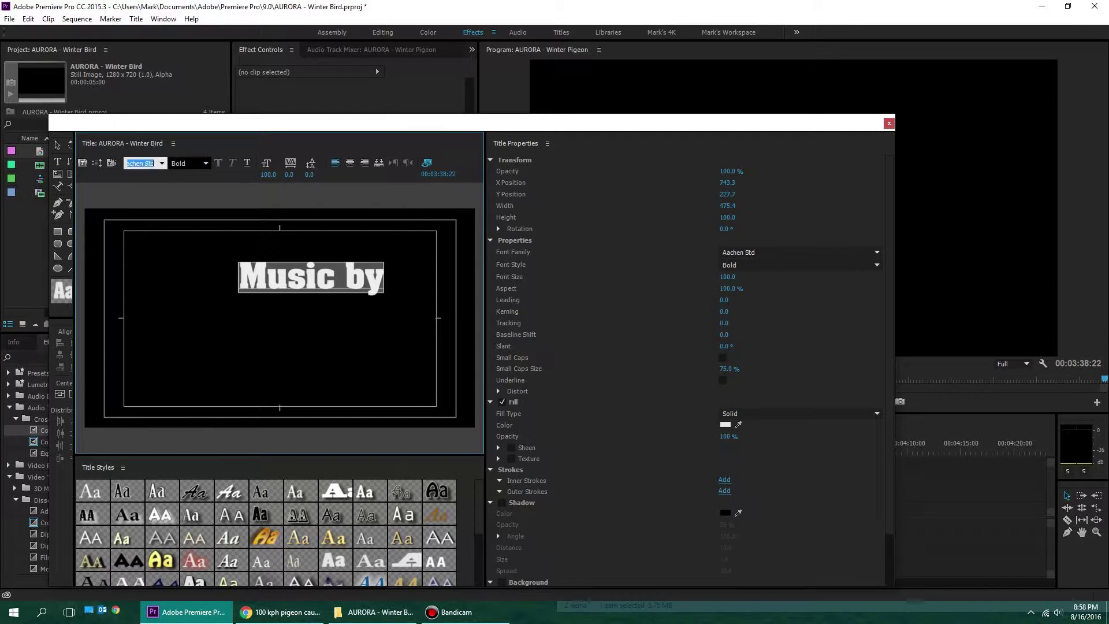
text(Great Vibes)
key(Tab)
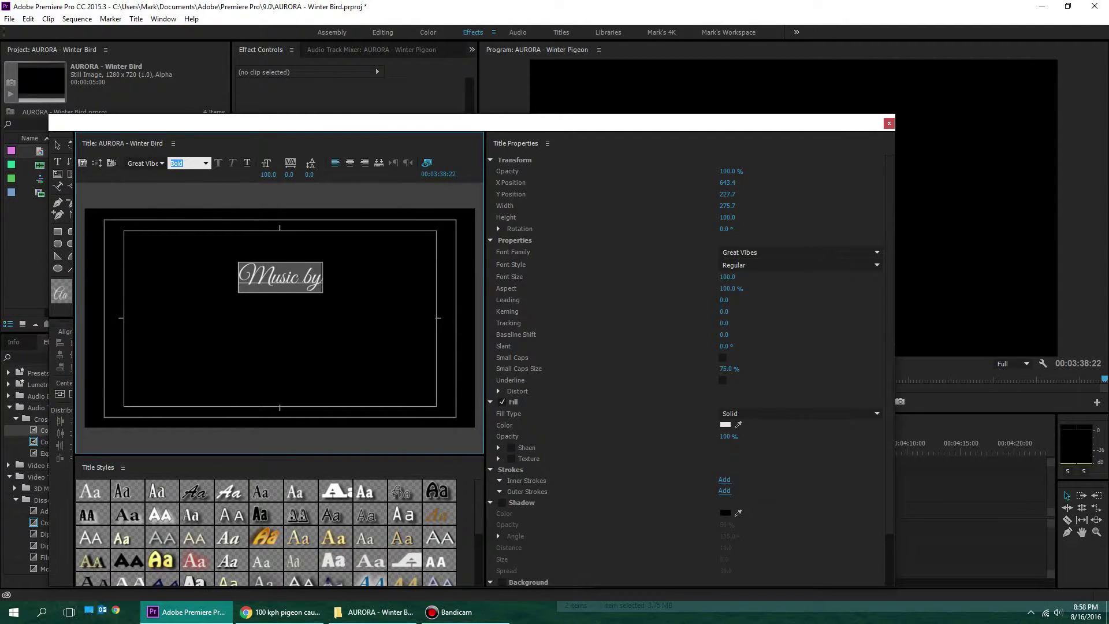
Duplicate the "Music by" text below the original and replace the copy's wording with "AURORA - Winter Bird".
click(57, 145)
drag(280, 277, 281, 331)
key(ctrl+z)
drag(280, 277, 280, 336)
double_click(280, 336)
key(ctrl+a)
text(AURORA - Winter Bird)
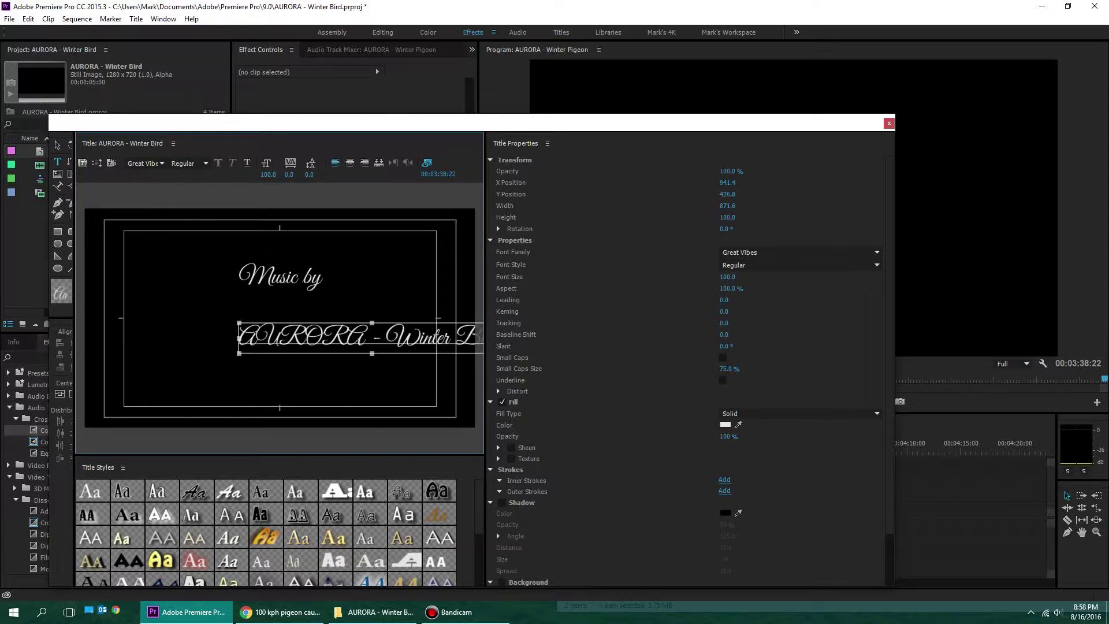
Change the word AURORA in the lower text line to "Aurora".
key(shift+Left)
key(shift+Left)
key(shift+Left)
key(shift+Left)
key(shift+Left)
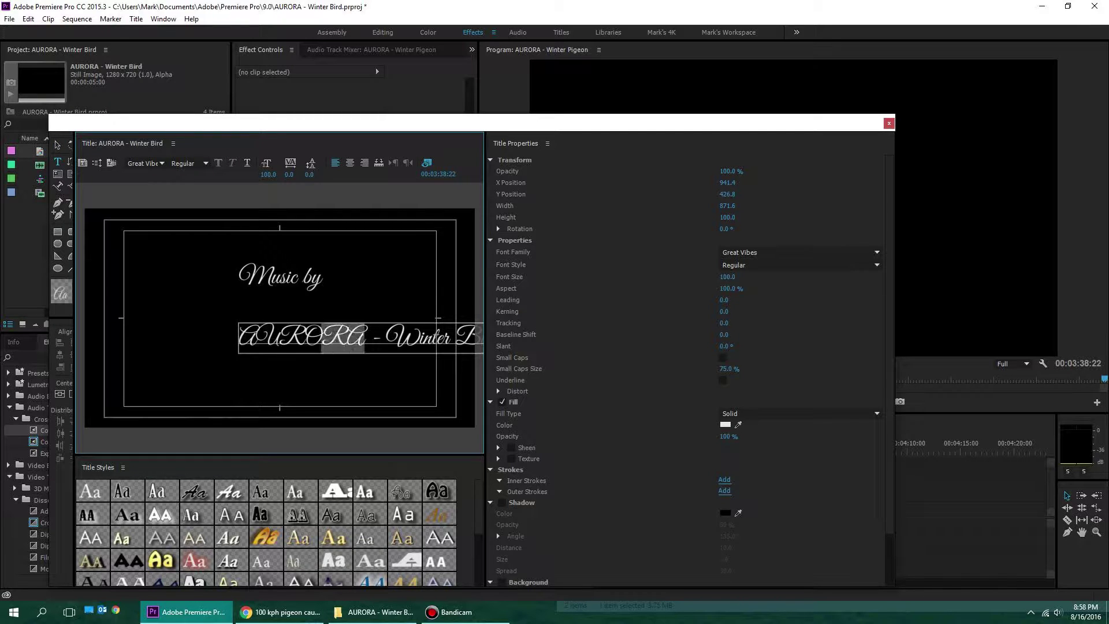
key(shift+Left)
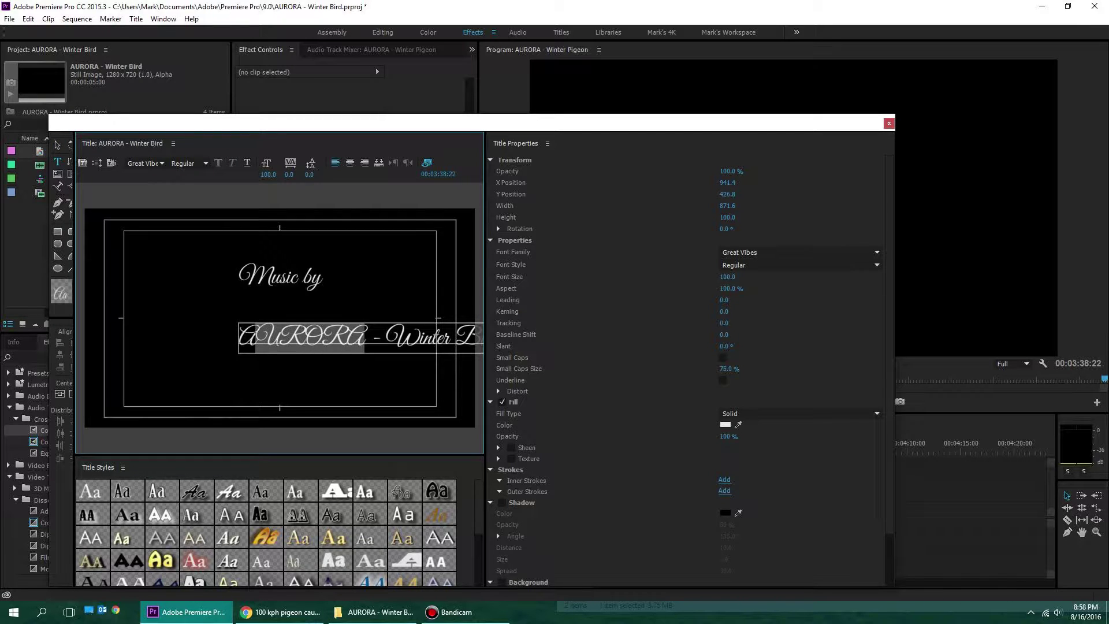
text(Aur)
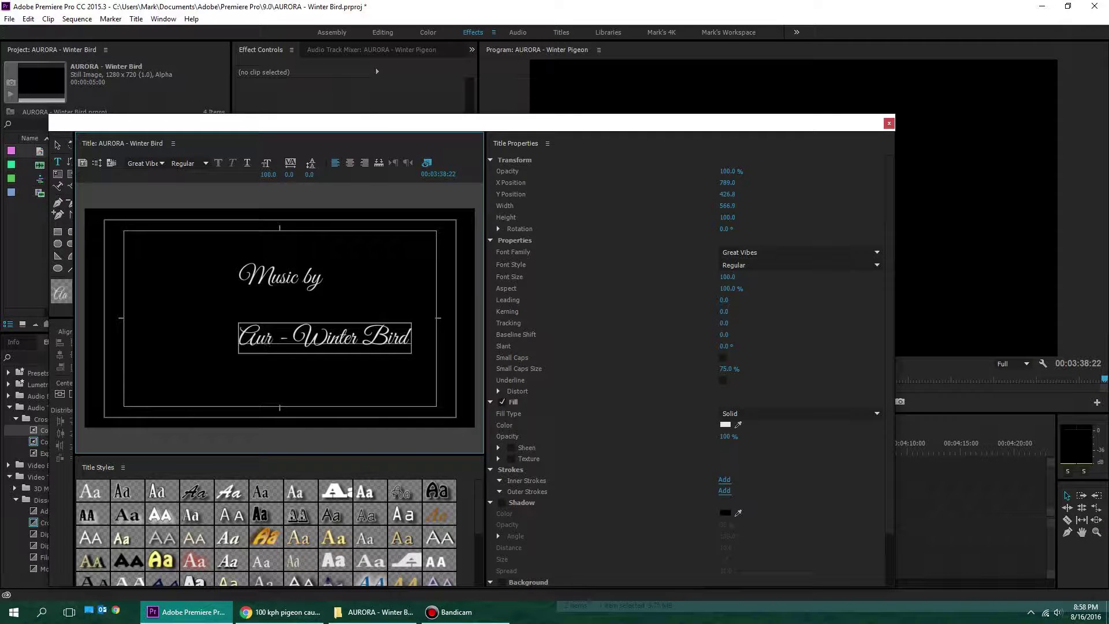
text(ora)
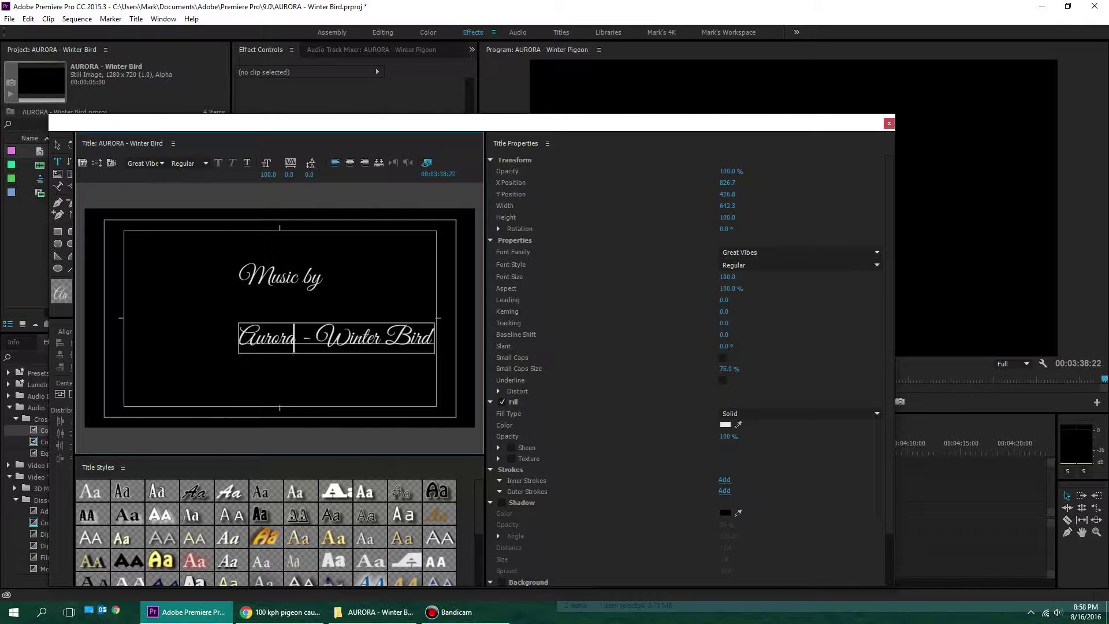
Check the song's file name, and move the "Aurora - Winter Bird" line closer under "Music by", to about X 692, Y 378.
key(alt+Tab)
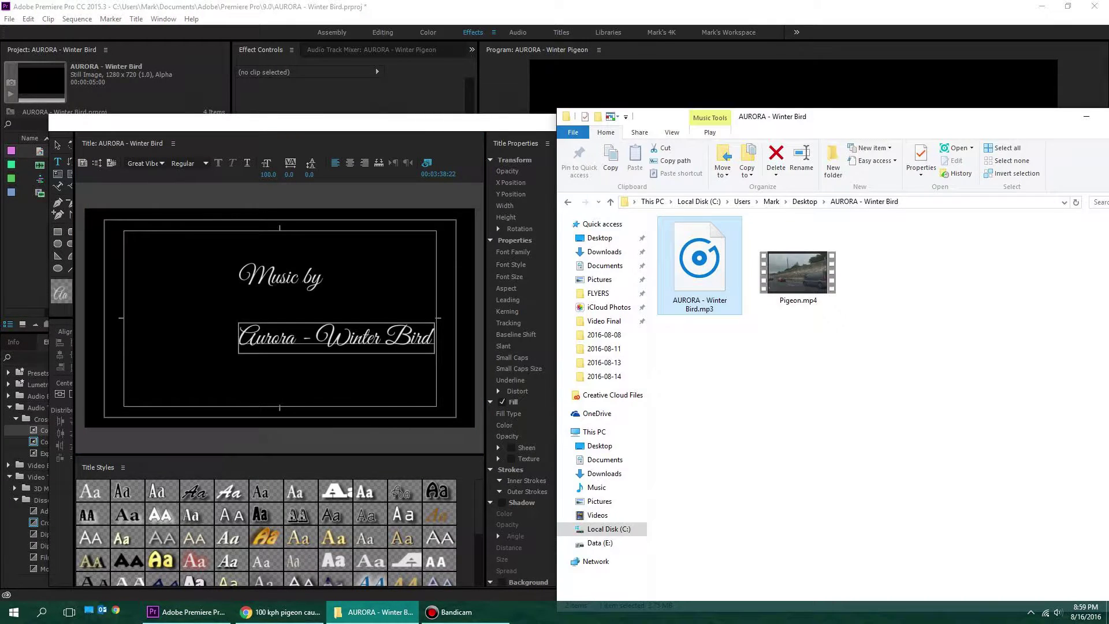
key(alt+Tab)
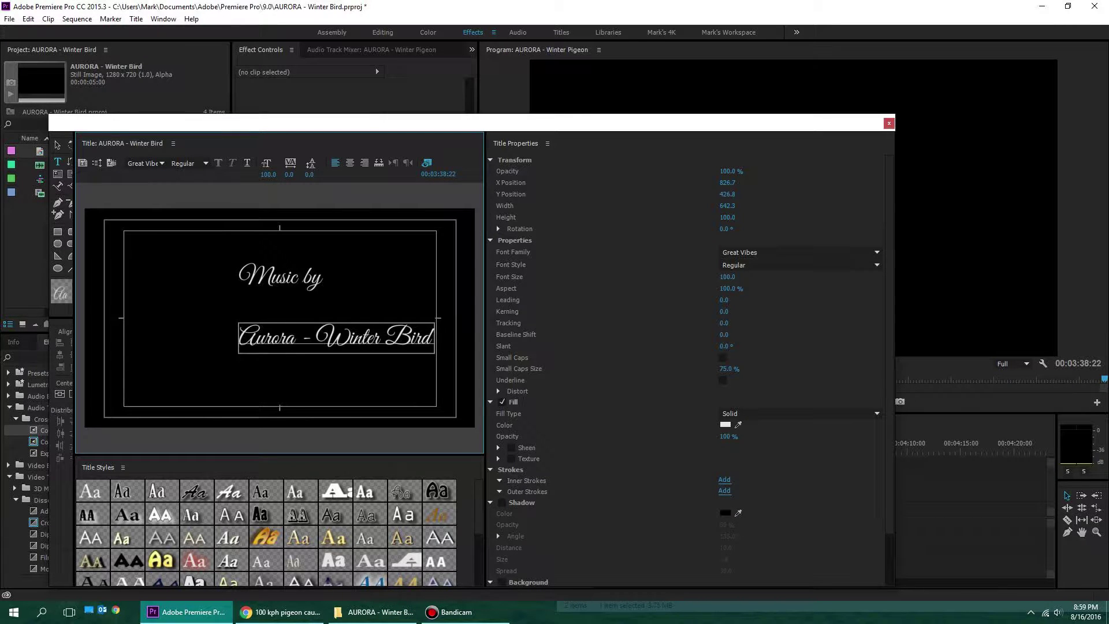
click(57, 145)
drag(337, 337, 296, 323)
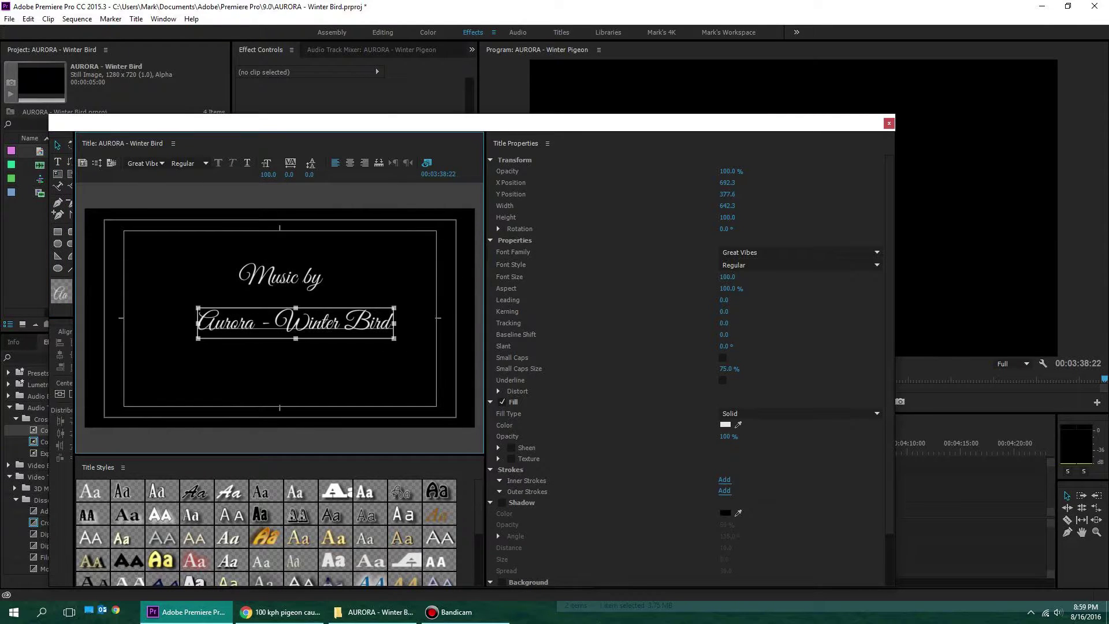
Shorten the lower title line to just "Aurora" and enlarge it beneath "Music by".
double_click(268, 322)
key(Left)
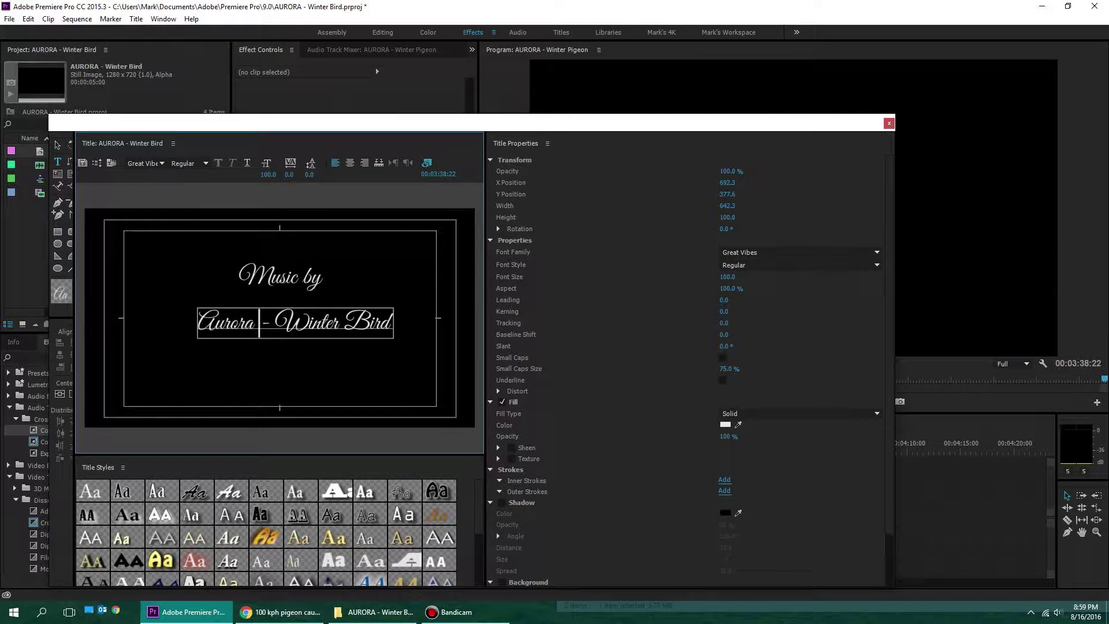
key(Delete)
key(Delete)
key(shift+End)
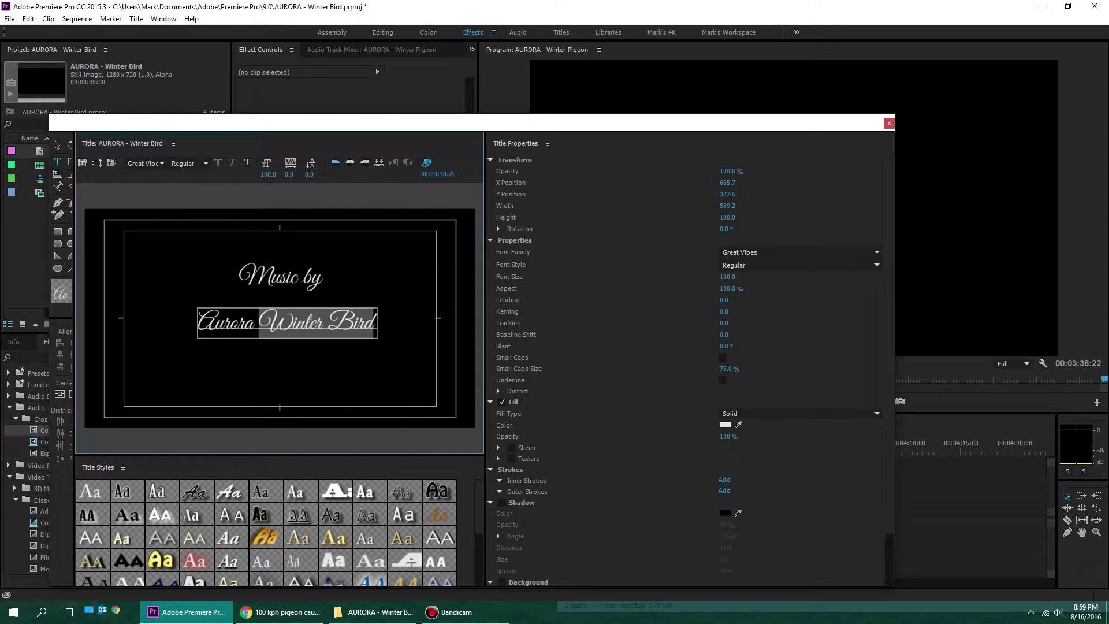
key(BackSpace)
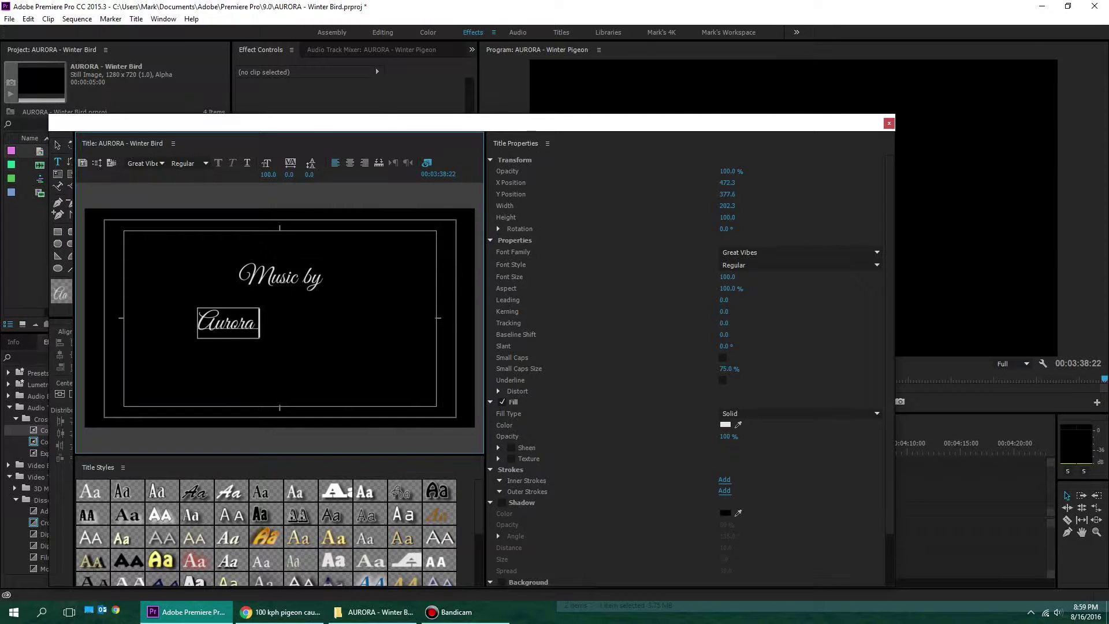
click(57, 145)
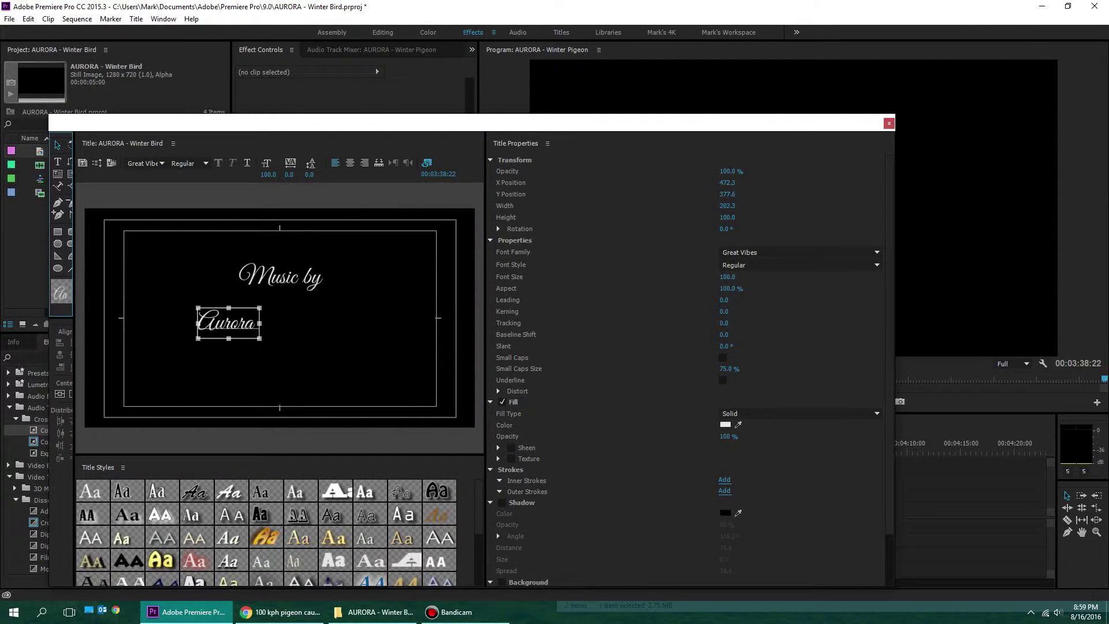
drag(259, 338, 289, 320)
Duplicate the "Music by" text below "Aurora" and replace the copy's wording with "Winter Bird".
click(281, 275)
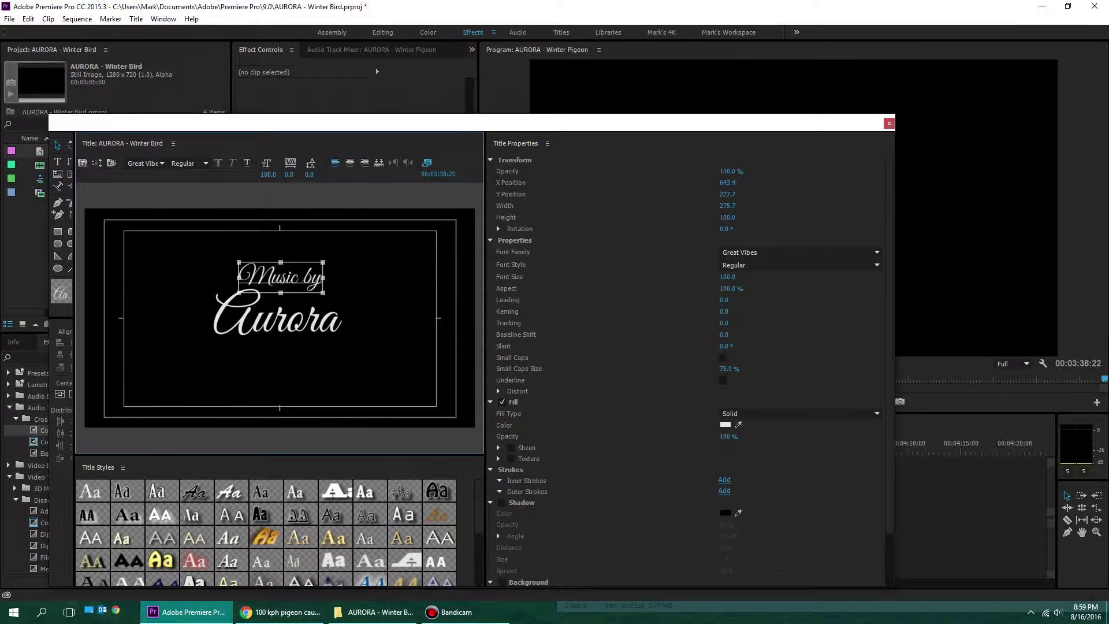
drag(281, 275, 281, 361)
double_click(288, 362)
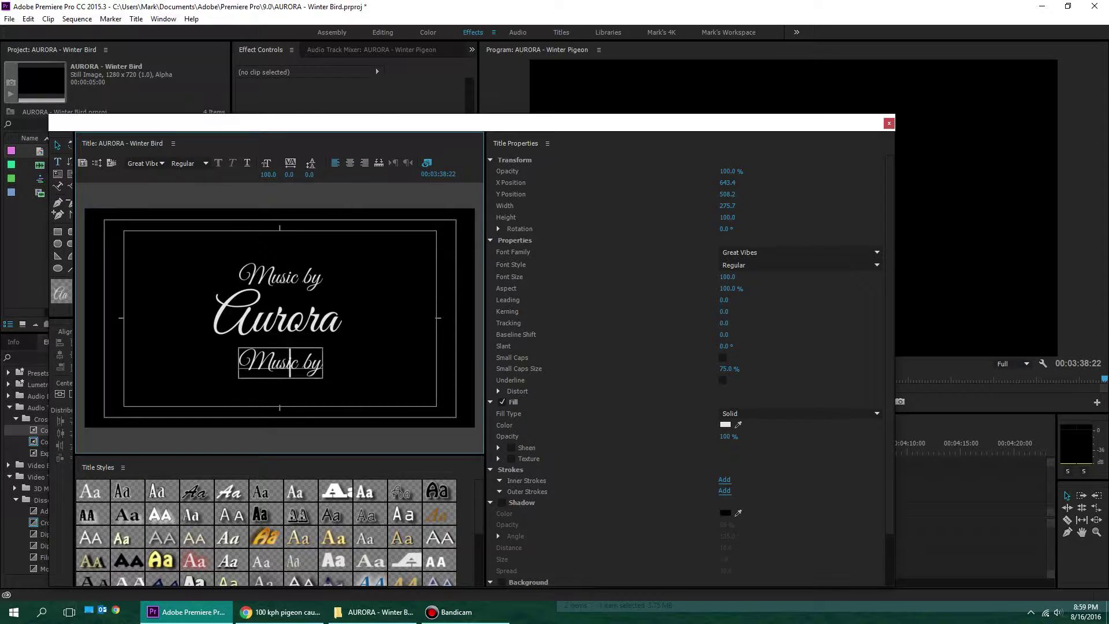
key(ctrl+a)
text(Winter Bird)
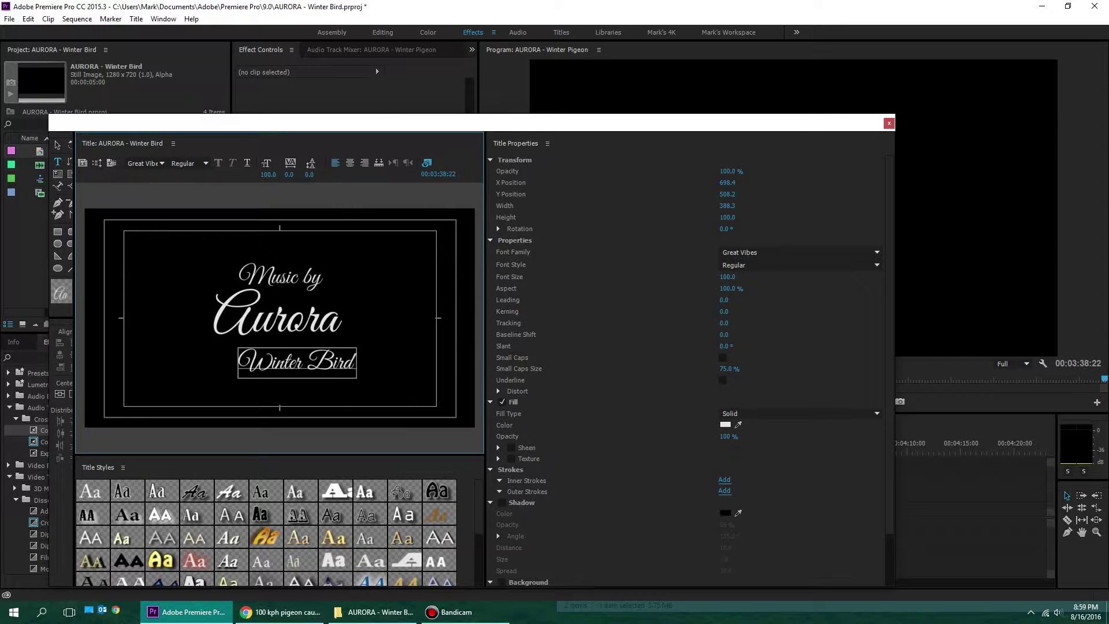
Select all three title lines, widen the title window to reach the align tools, and align the lines on their horizontal centres.
click(57, 145)
shift+click(277, 319)
shift+click(281, 277)
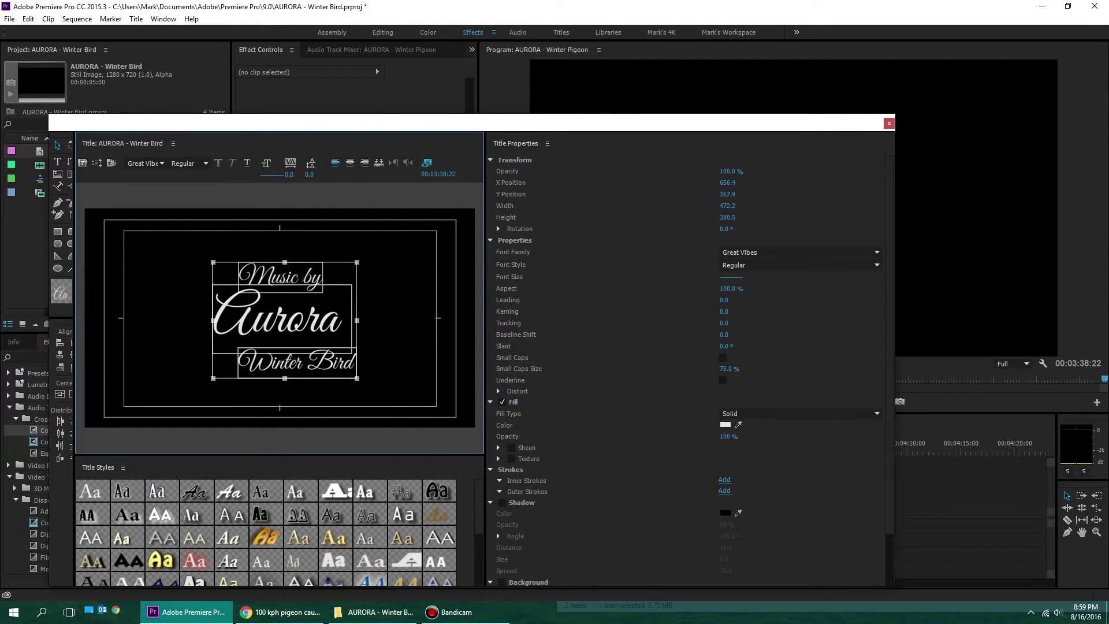
drag(894, 226, 1010, 225)
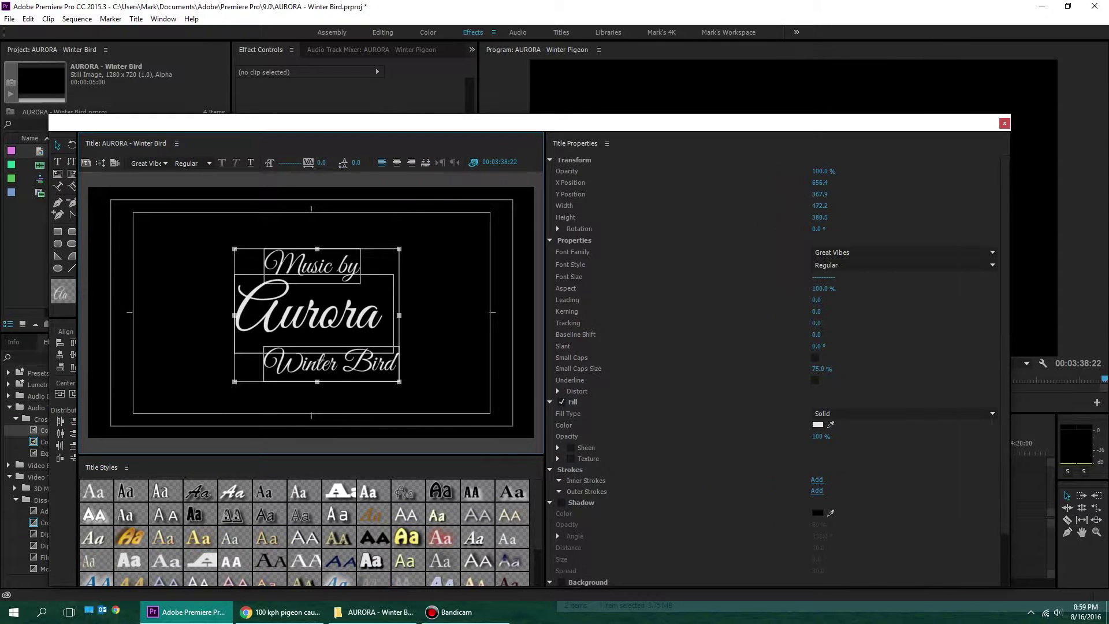
drag(78, 277, 100, 279)
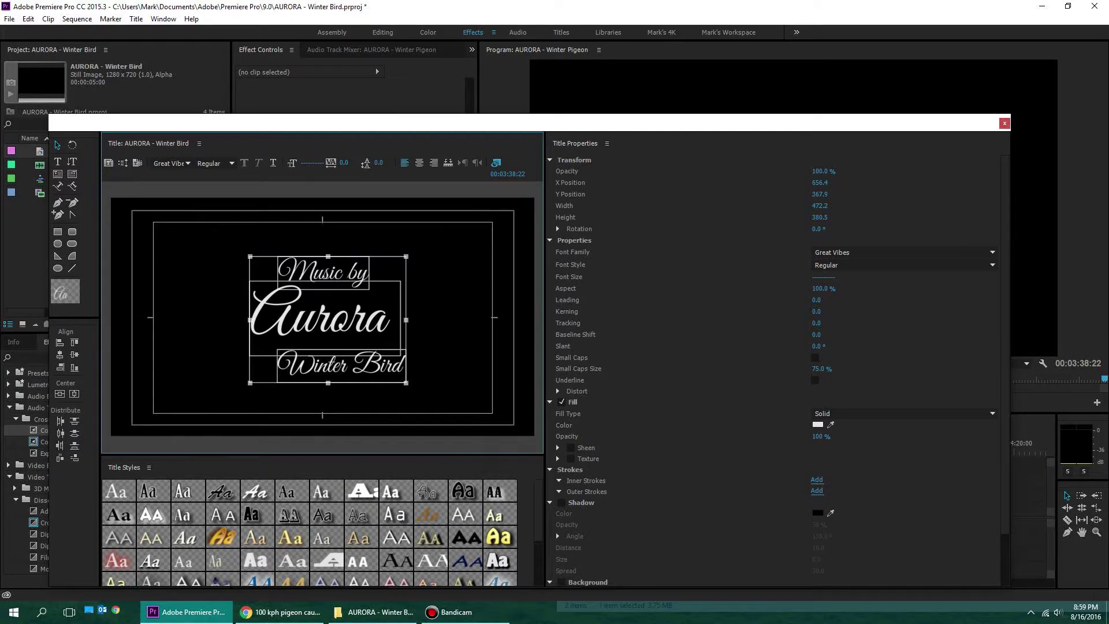
click(59, 355)
drag(321, 318, 322, 315)
key(Escape)
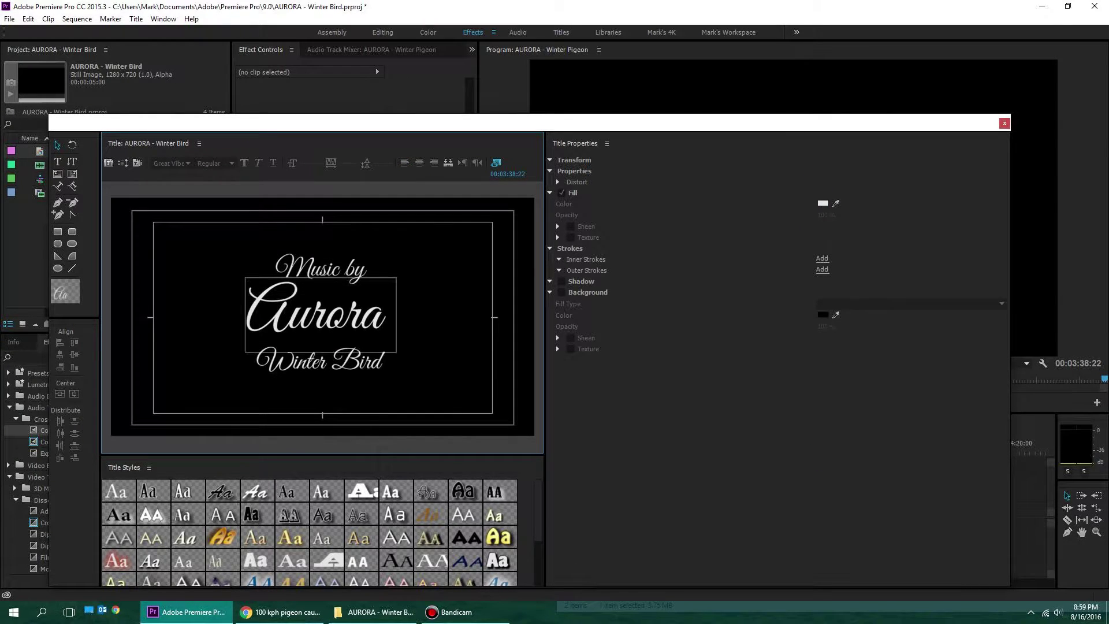
Shrink the "Aurora" text to a font size of about 167 and lower it to about X 642, Y 389.
click(317, 314)
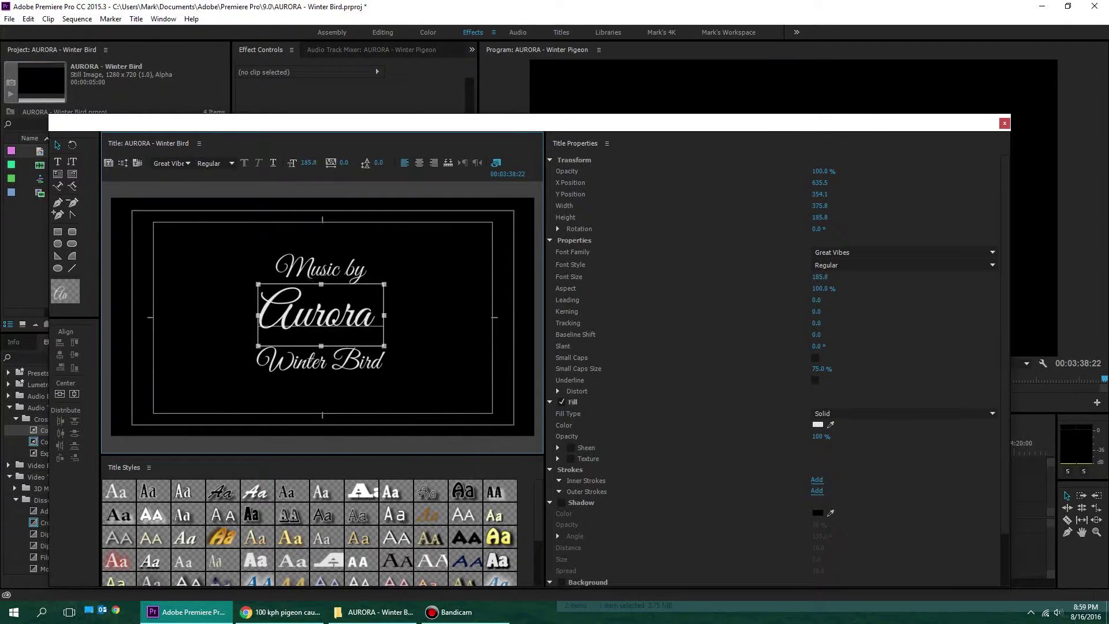
drag(378, 343, 377, 343)
drag(317, 315, 319, 327)
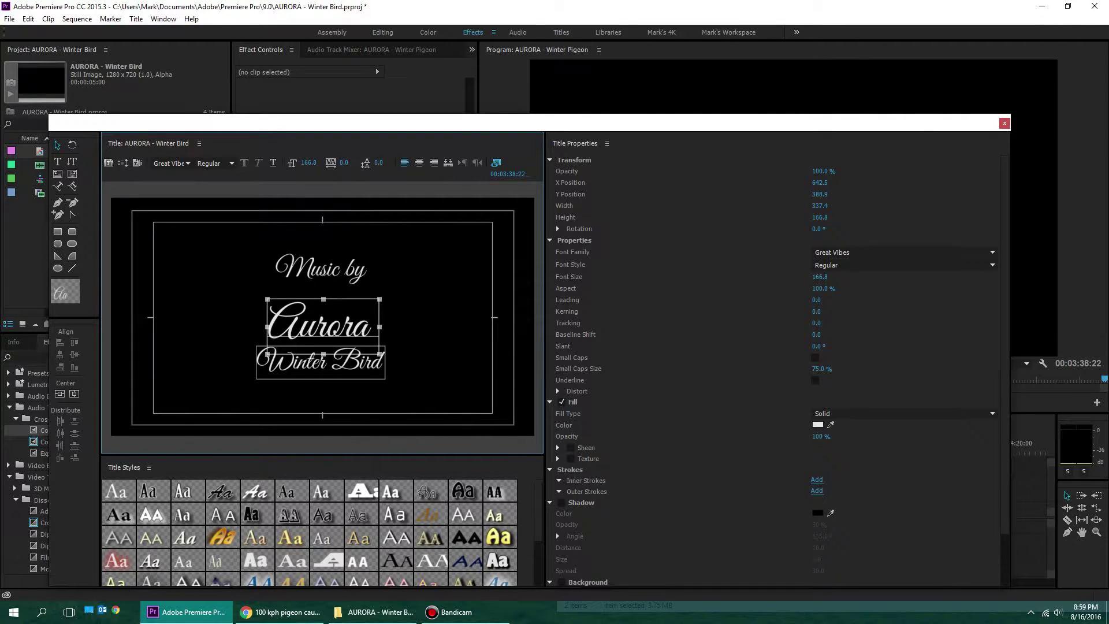
Move all three title lines together to about X 641, Y 344, and close the title editor.
shift+click(320, 362)
shift+click(321, 270)
drag(321, 269, 323, 264)
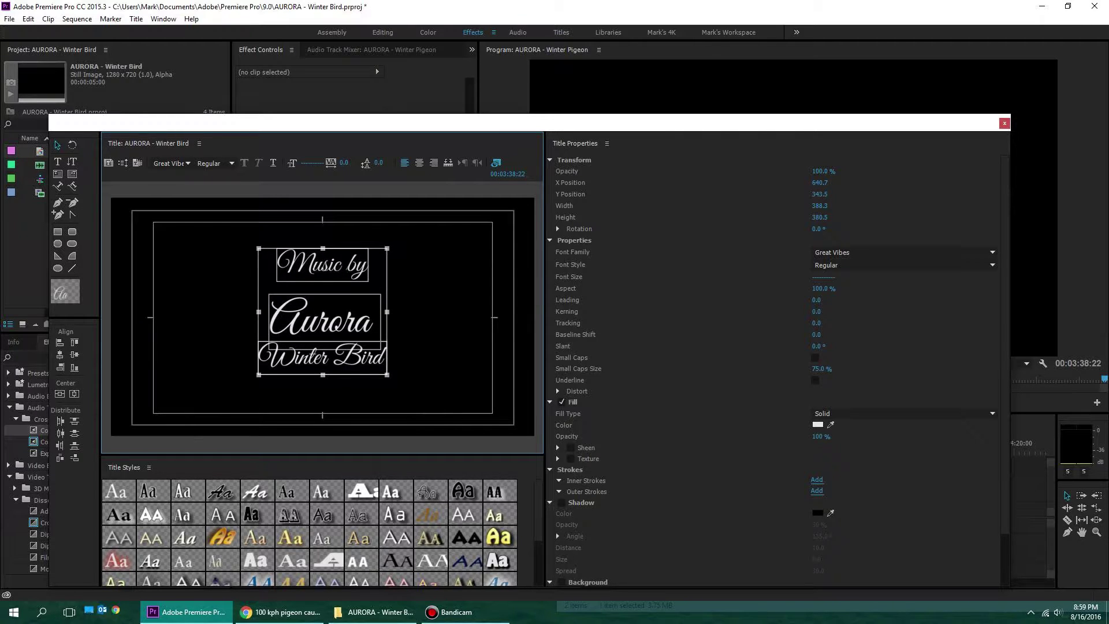
click(1004, 123)
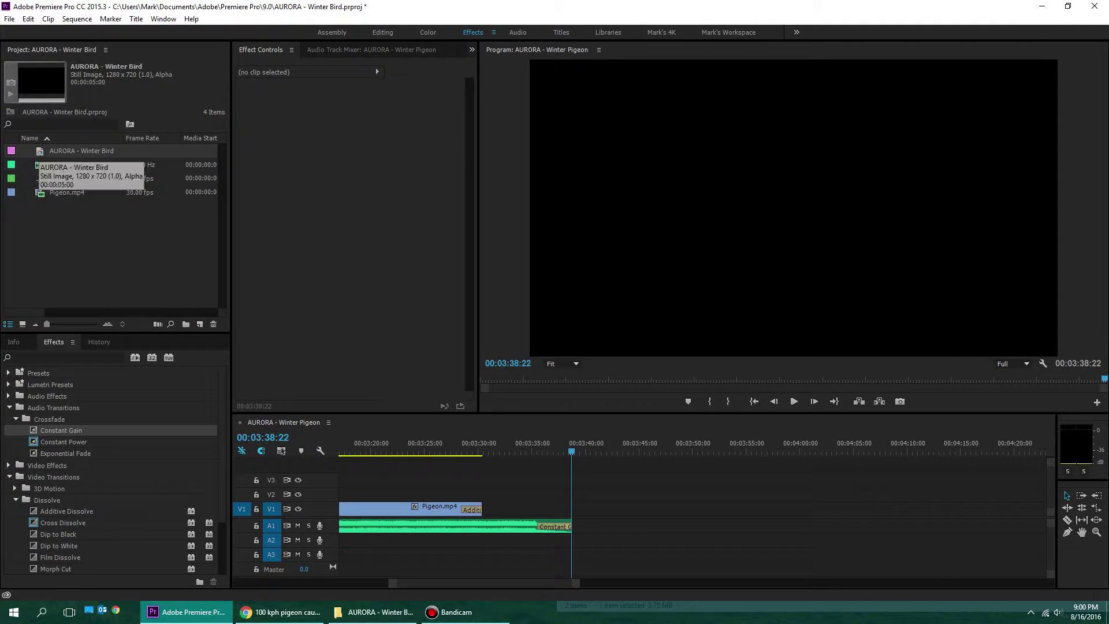
Place the AURORA - Winter Bird title on V1 after the Pigeon clip, with an Additive Dissolve at its start and end.
drag(40, 151, 527, 508)
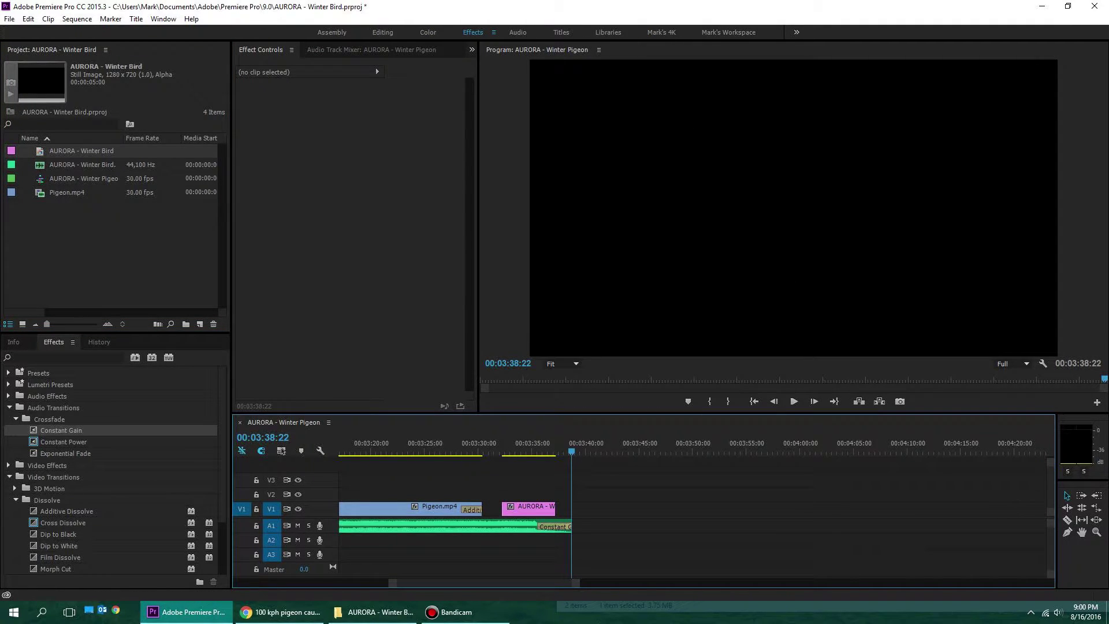
drag(67, 511, 509, 509)
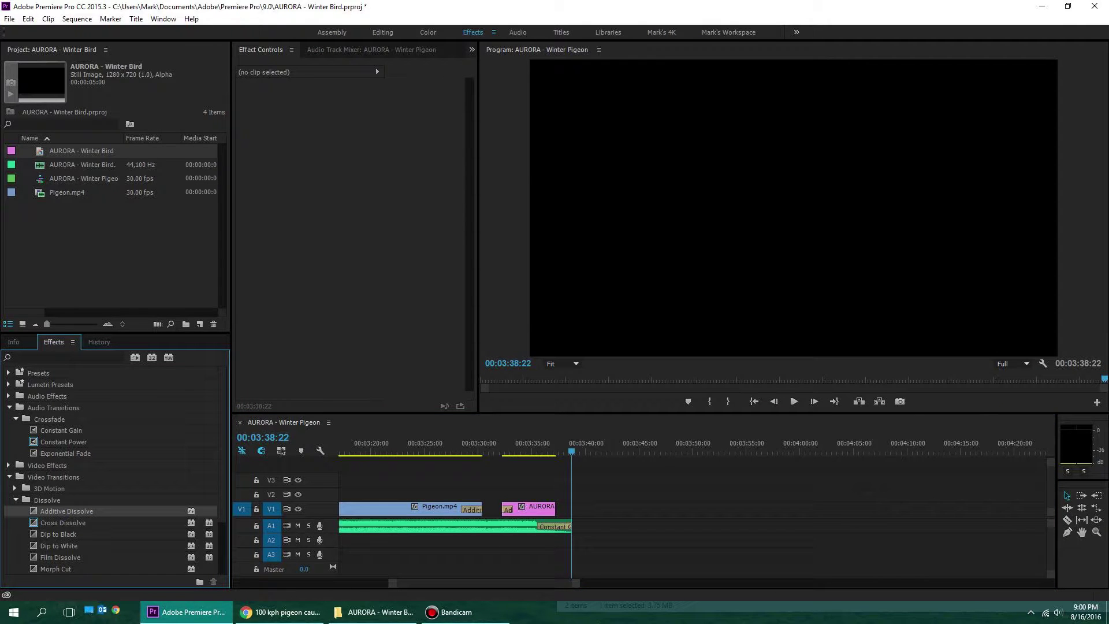
drag(66, 511, 550, 509)
Play the end of the sequence through the closing title in an enlarged preview to check the dissolves.
click(439, 443)
key(space)
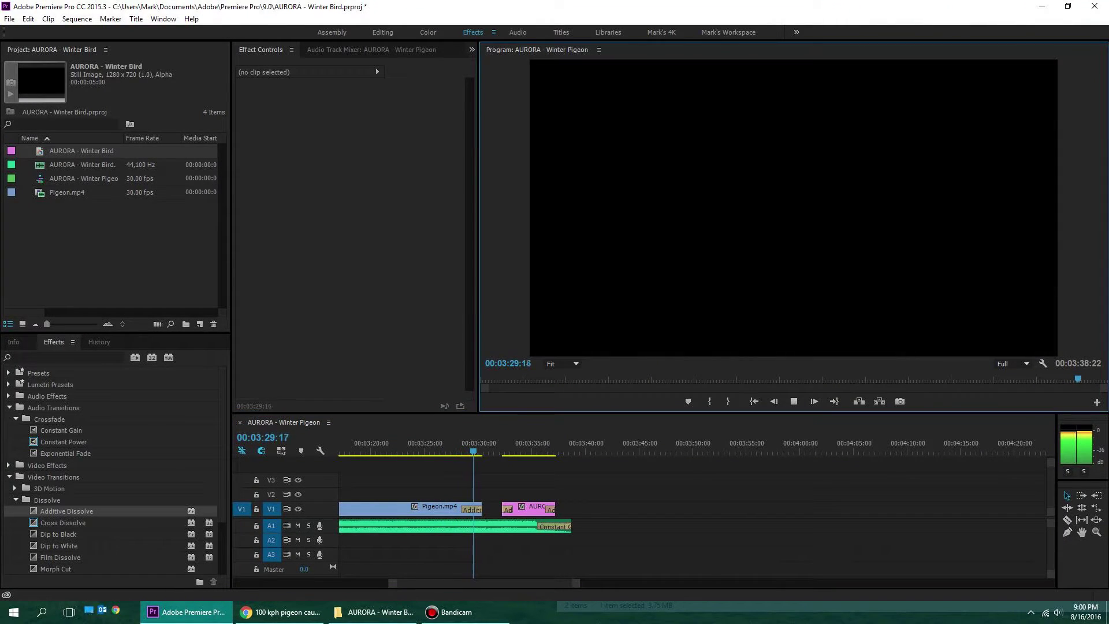
key(grave)
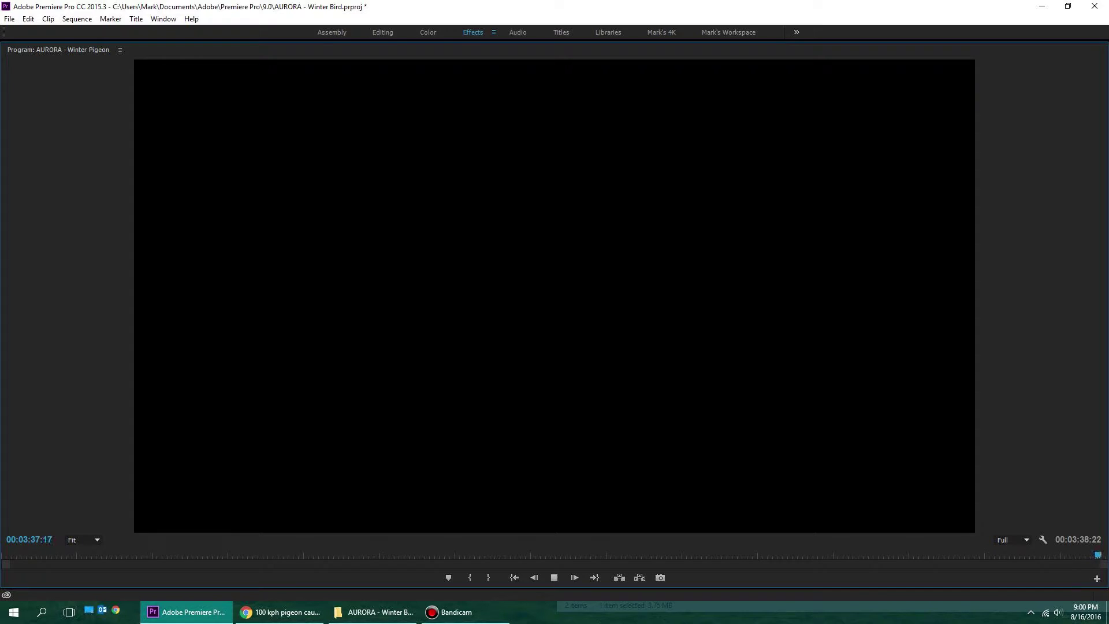
key(grave)
key(space)
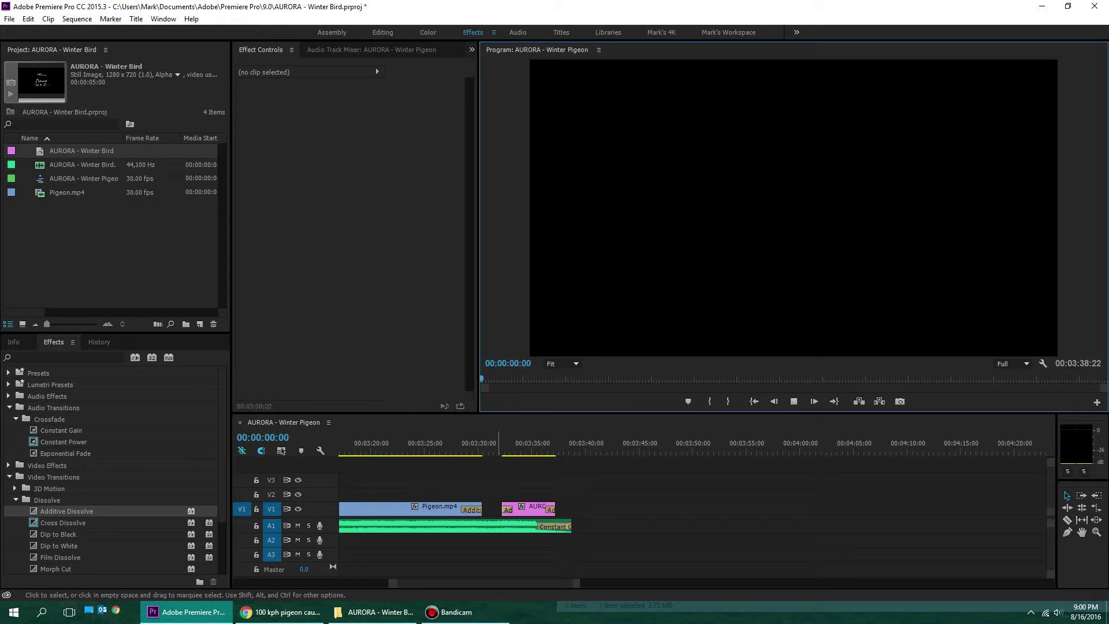
key(space)
Extend the title clip's start to just after the Pigeon clip, and lengthen its closing Additive Dissolve to 00:00:02:18.
key(minus)
key(minus)
key(minus)
key(minus)
key(minus)
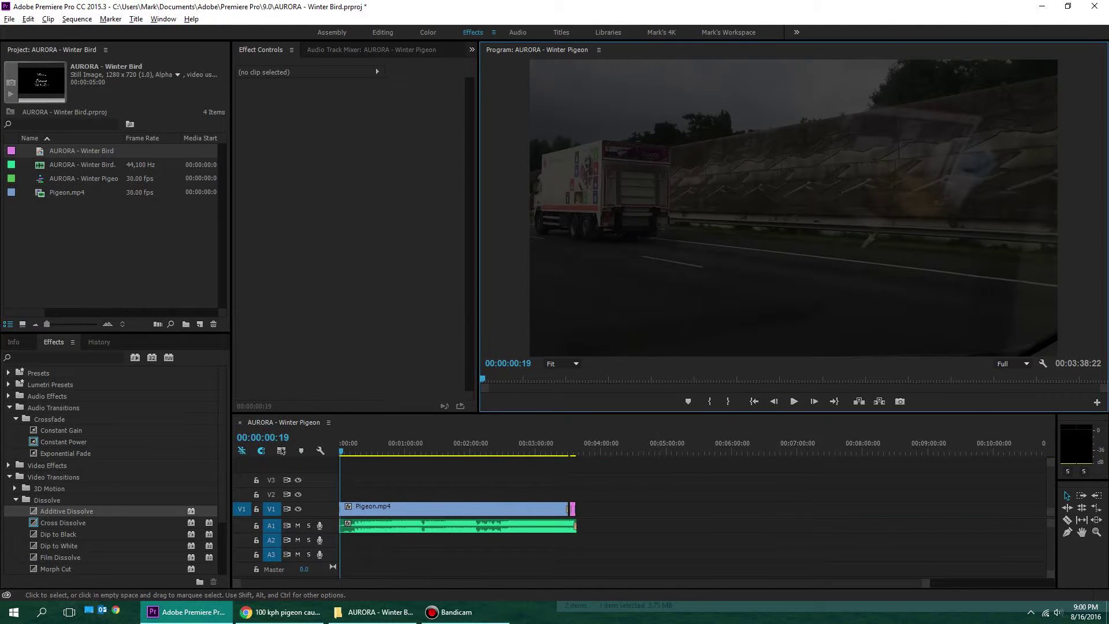
key(backslash)
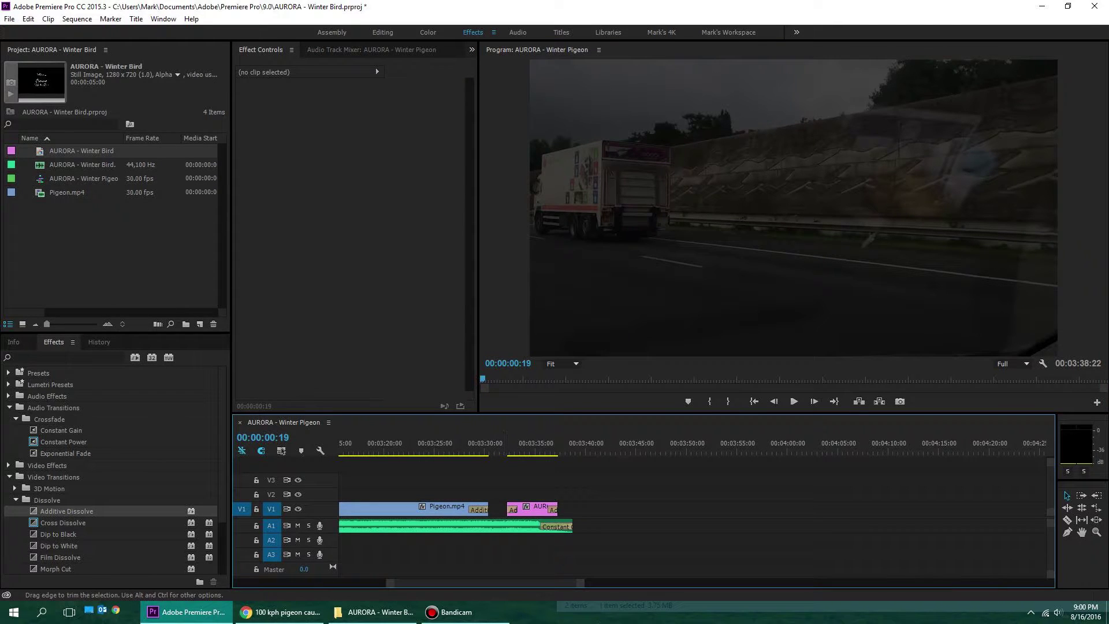
drag(507, 508, 494, 508)
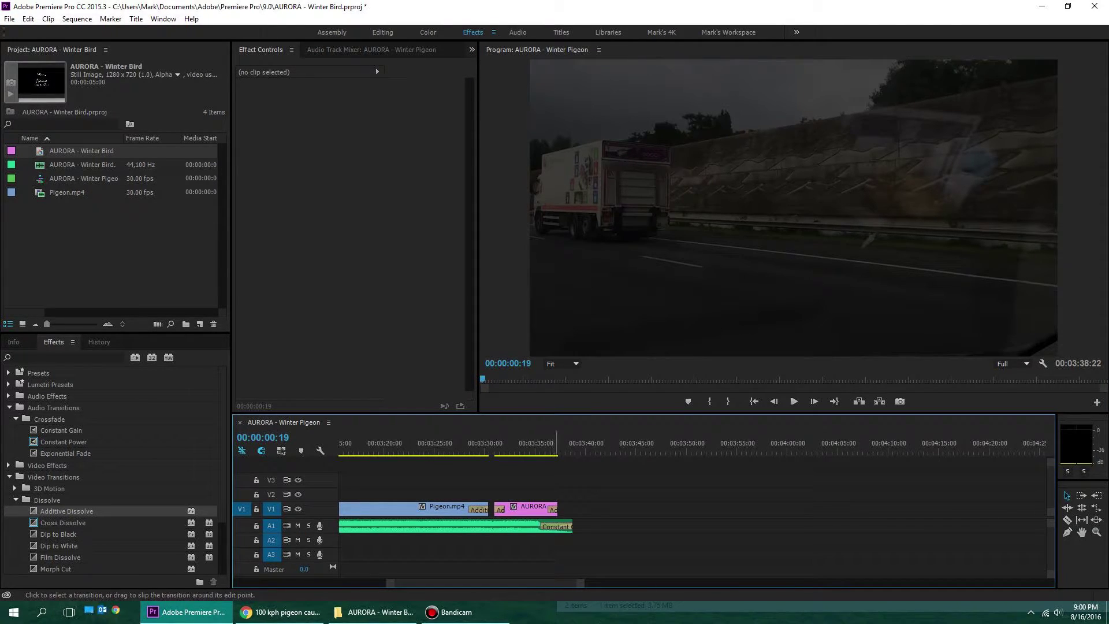
mouse_move(558, 509)
mouse_down()
mouse_move(597, 510)
mouse_move(550, 509)
mouse_up()
Play the sequence's ending again to check the adjusted title timing and fade-out.
scroll(543, 510, up, 3)
key(=)
scroll(456, 509, down, 5)
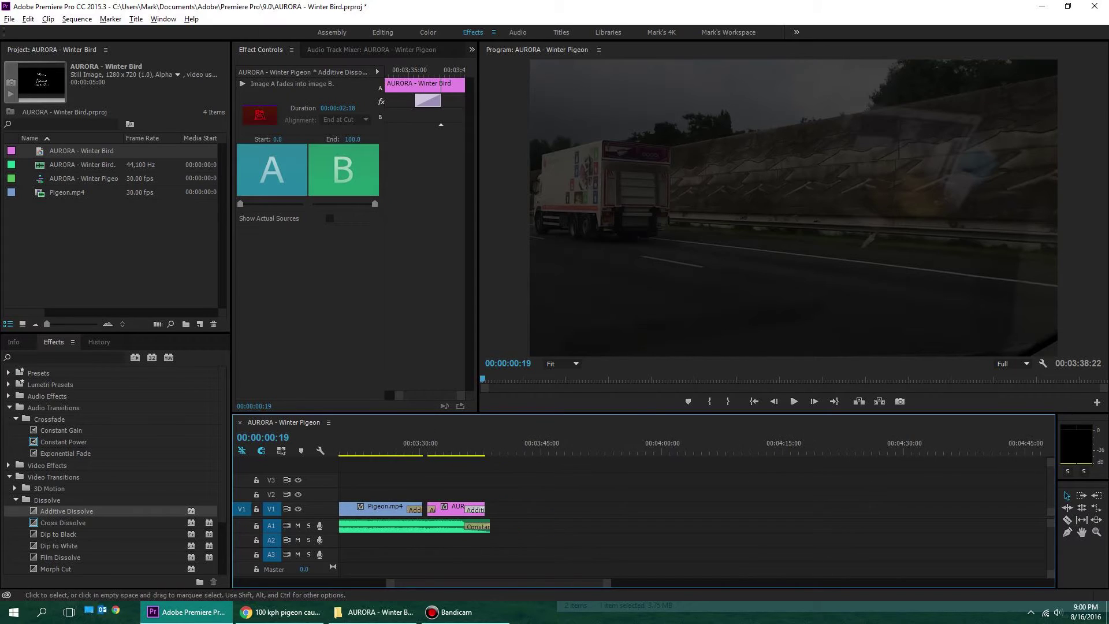
click(352, 451)
key(space)
scroll(597, 491, up, 5)
scroll(597, 491, down, 3)
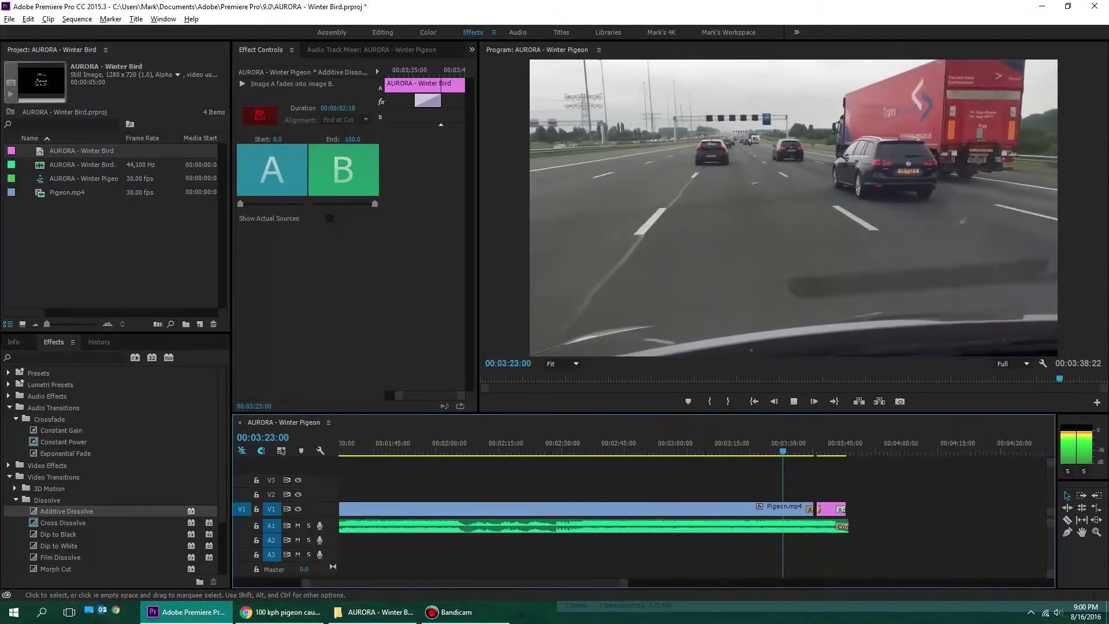
key(minus)
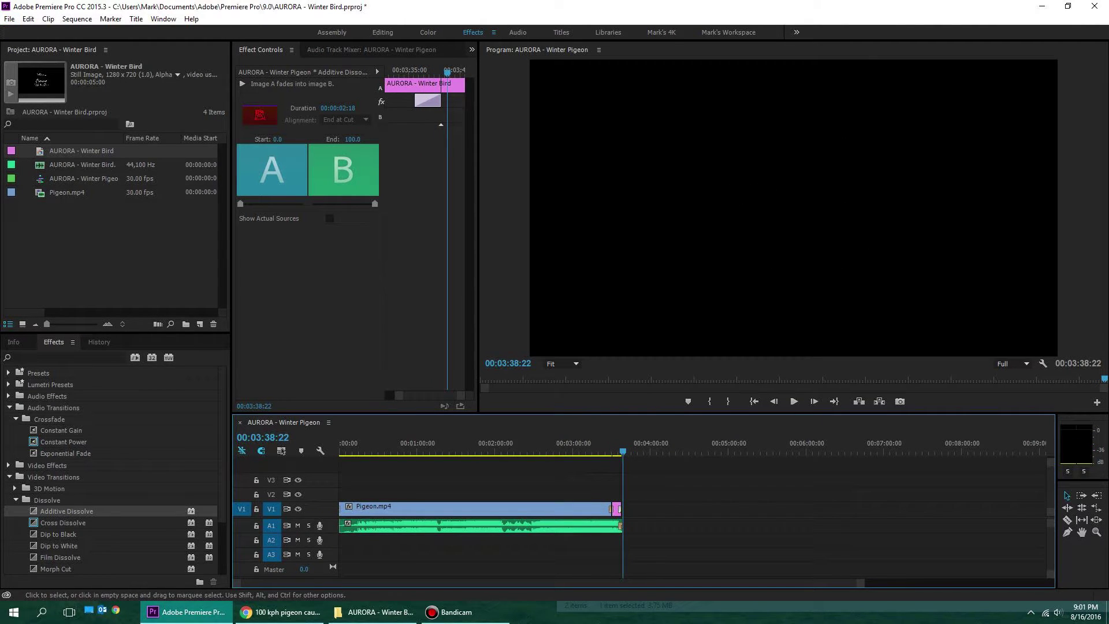
Export the sequence as AURORA - Winter Pigeon.mp4 into the AURORA - Winter Bird folder on the Desktop.
click(523, 446)
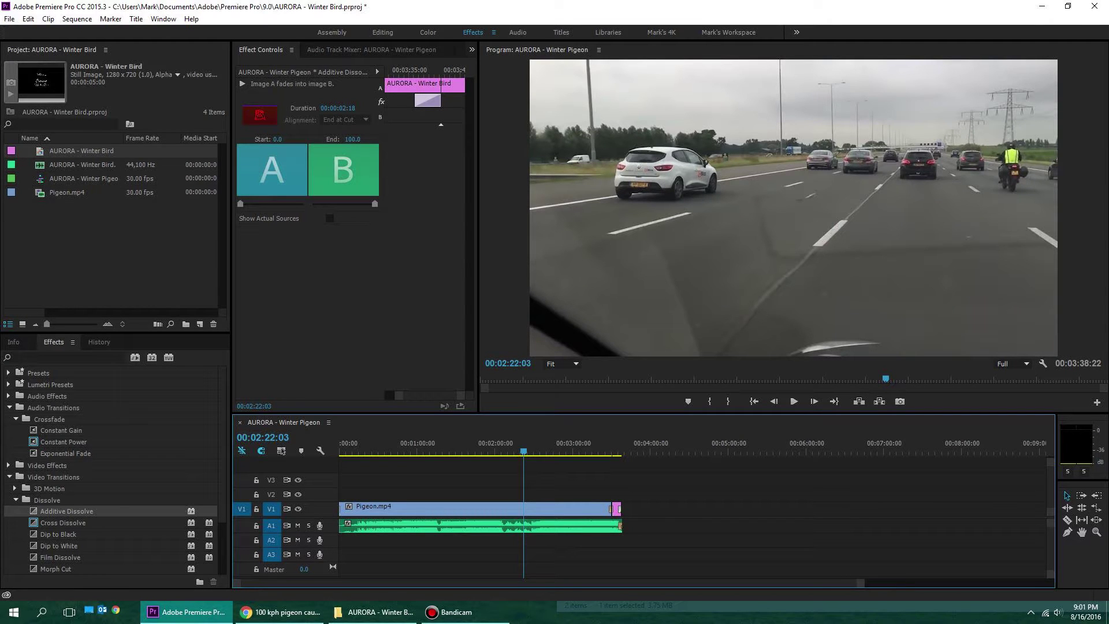
key(ctrl+m)
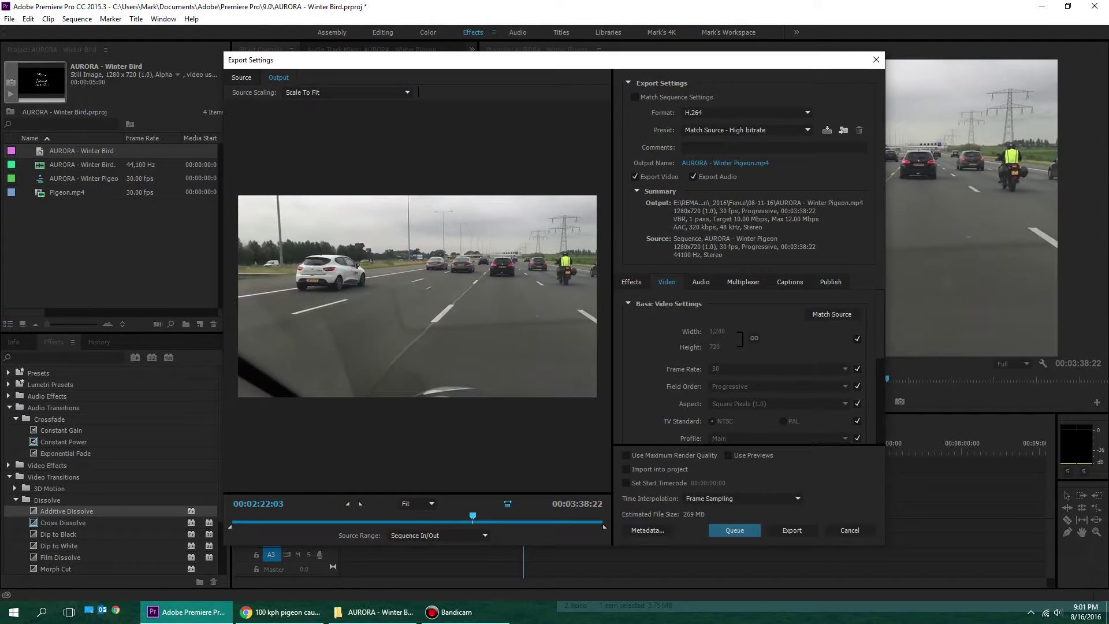
click(725, 163)
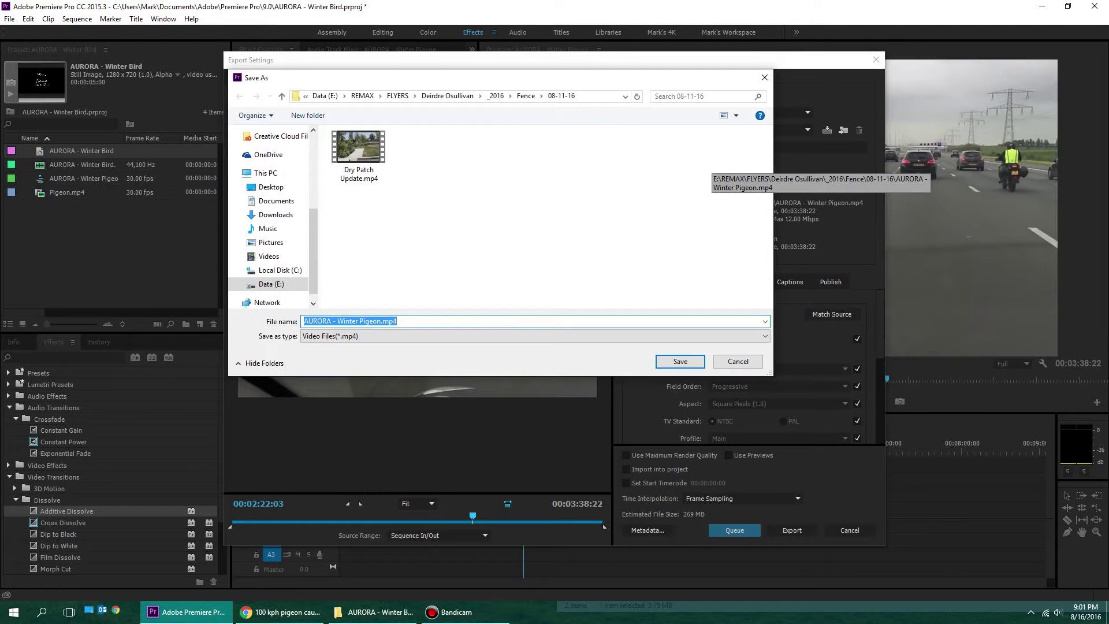
key(alt+Tab)
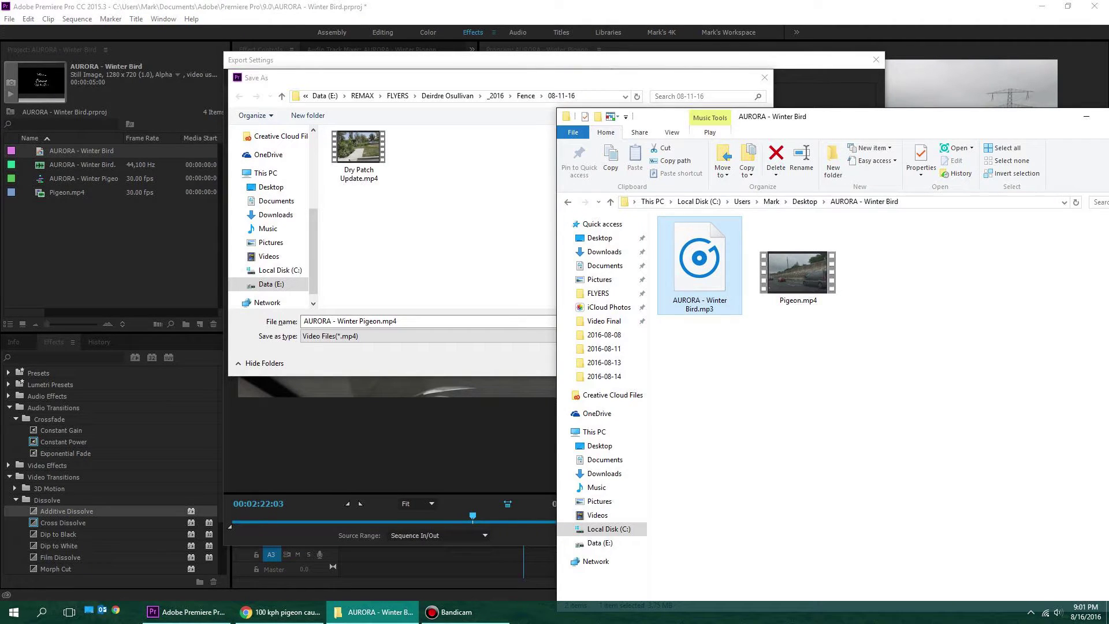
click(953, 202)
key(ctrl+c)
key(alt+Tab)
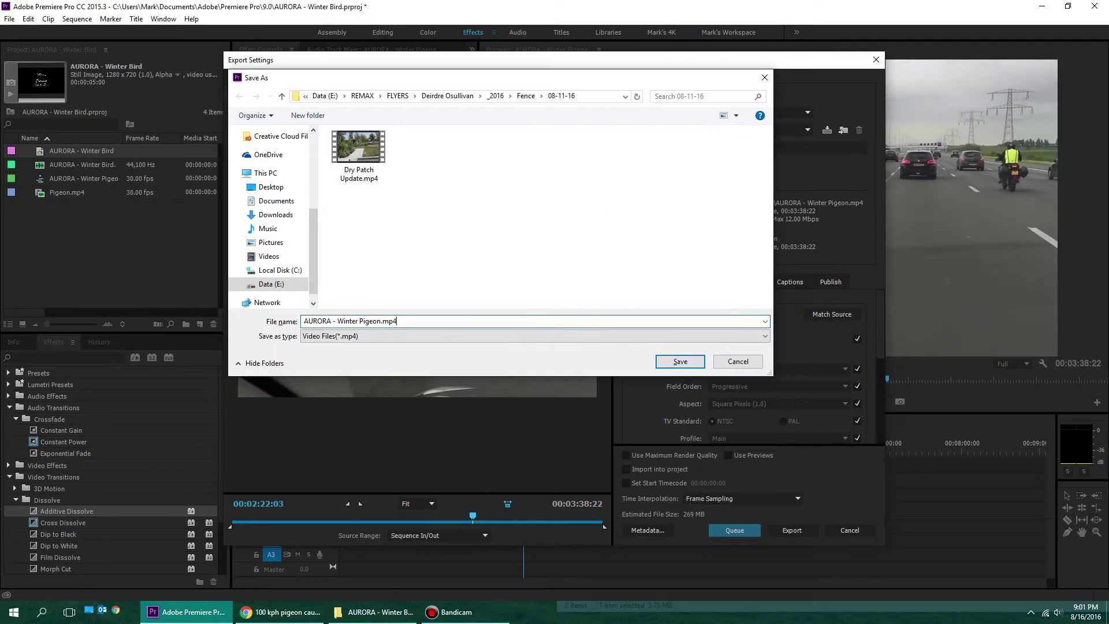
key(ctrl+v)
key(ctrl+z)
key(Escape)
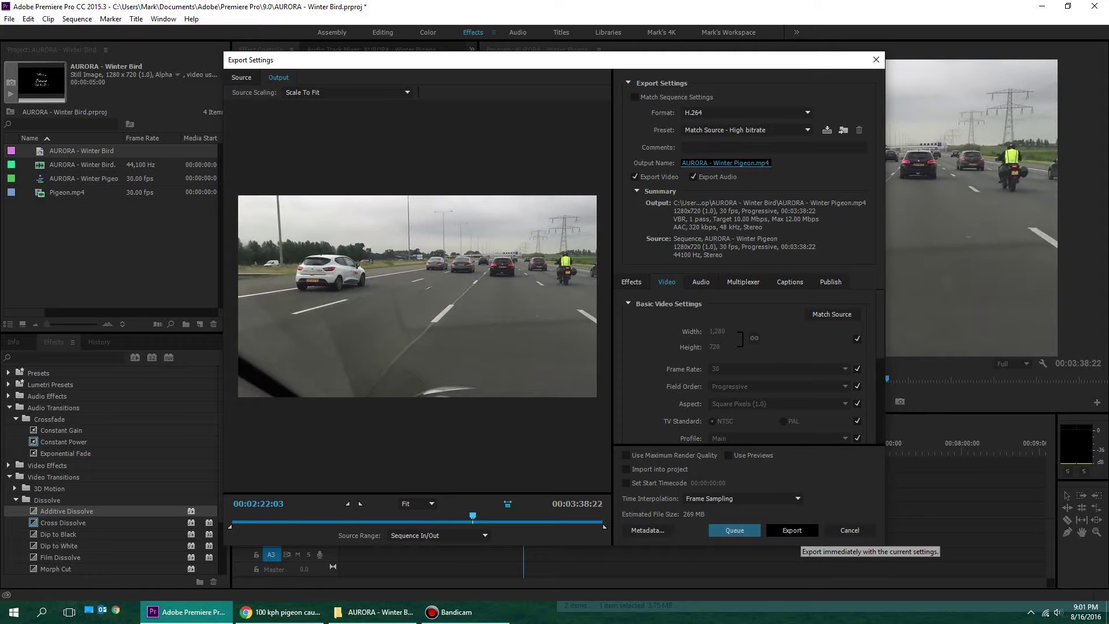
click(791, 530)
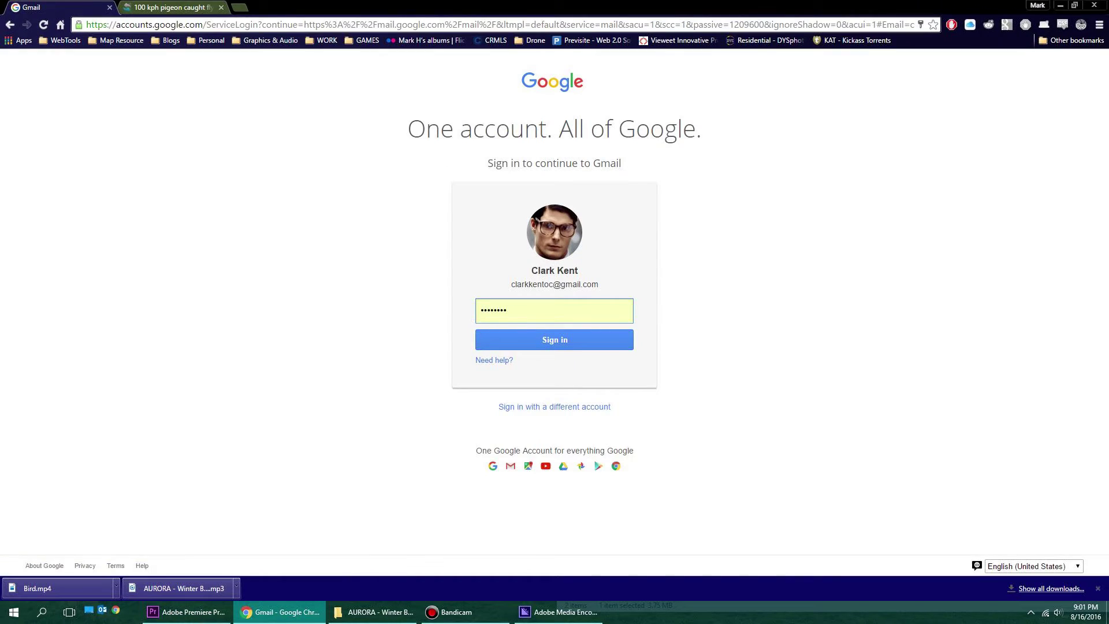
Switch to Chrome, sign in to the Google account and go to YouTube.
key(Return)
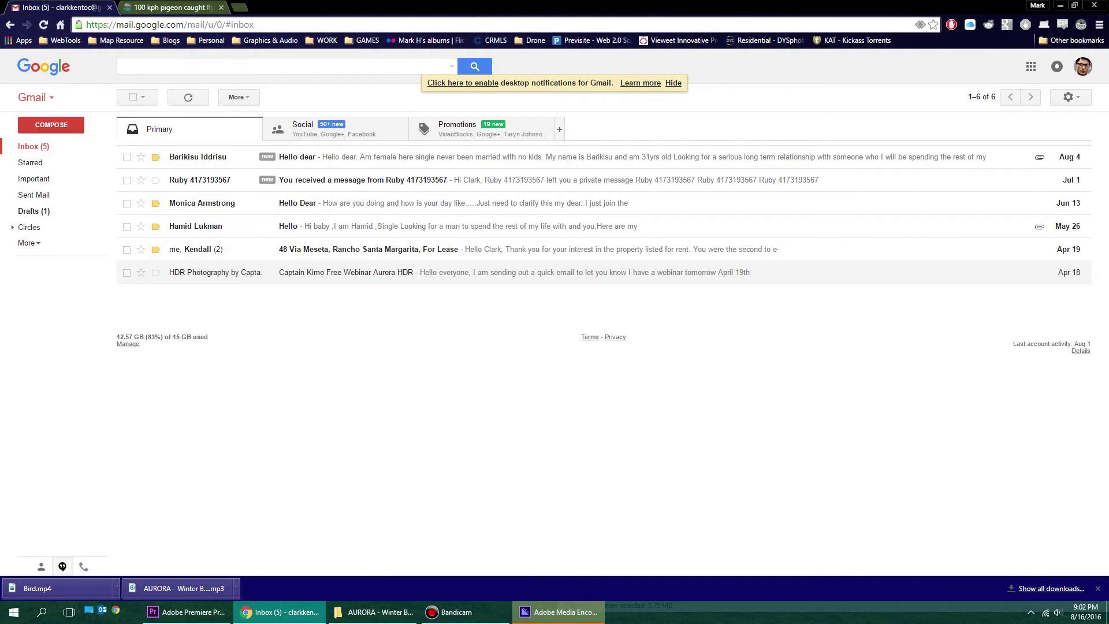
click(1031, 66)
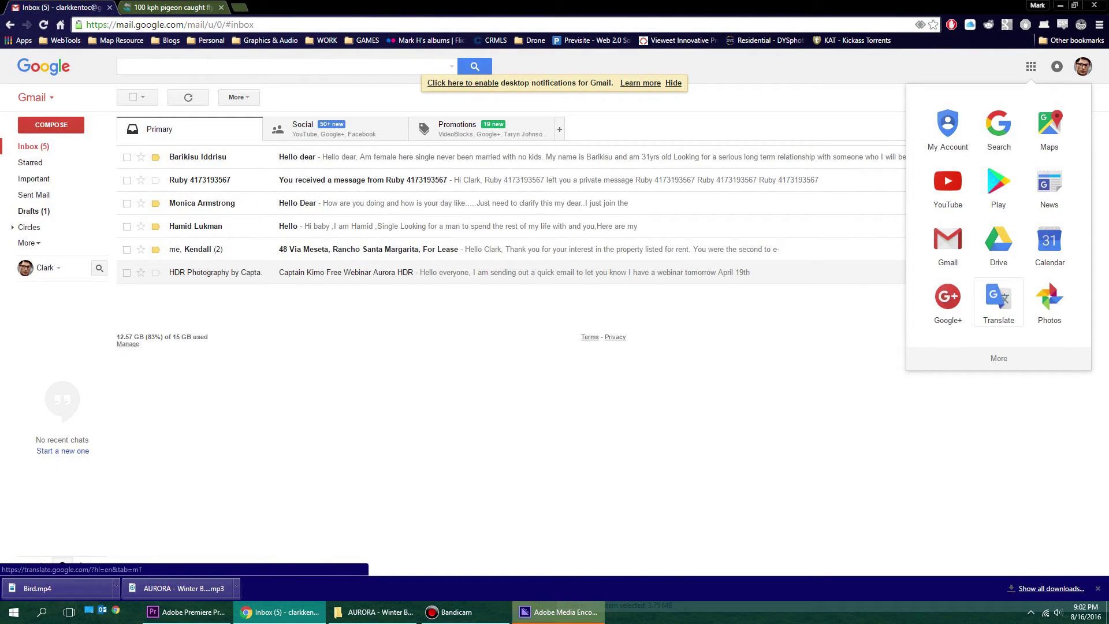
click(947, 183)
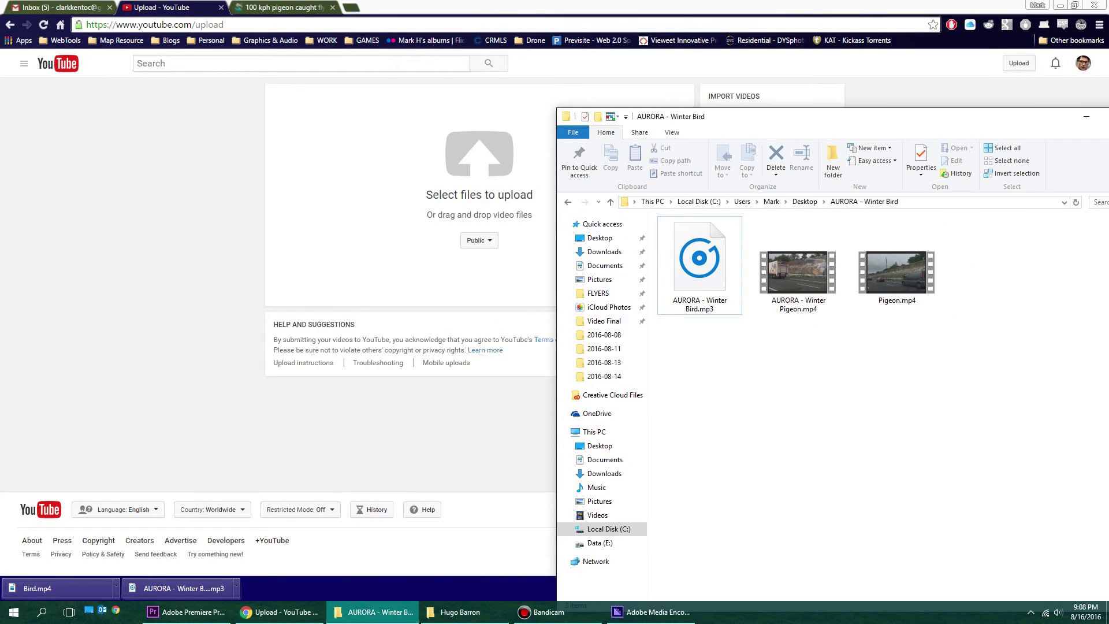
Upload AURORA - Winter Pigeon.mp4 from the AURORA - Winter Bird folder to YouTube.
click(698, 263)
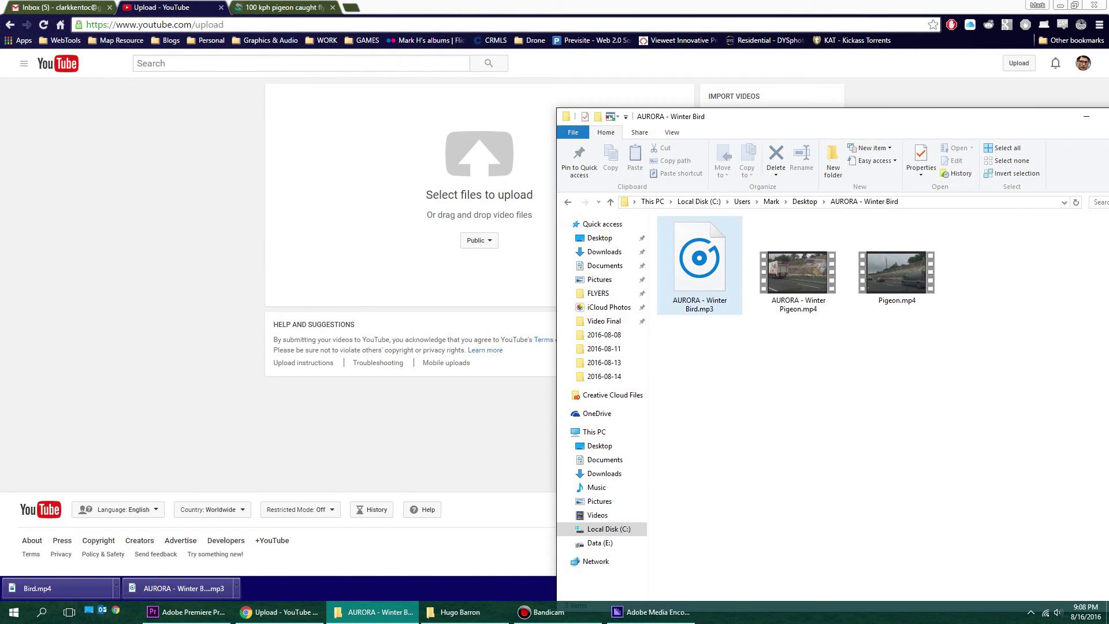
click(798, 268)
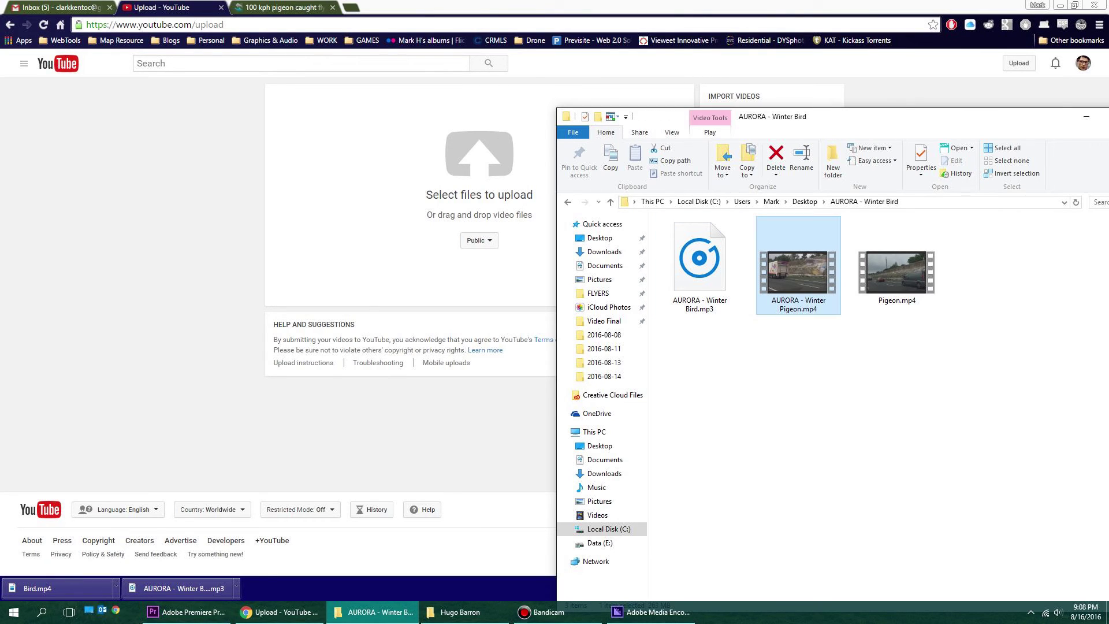
drag(798, 271, 462, 173)
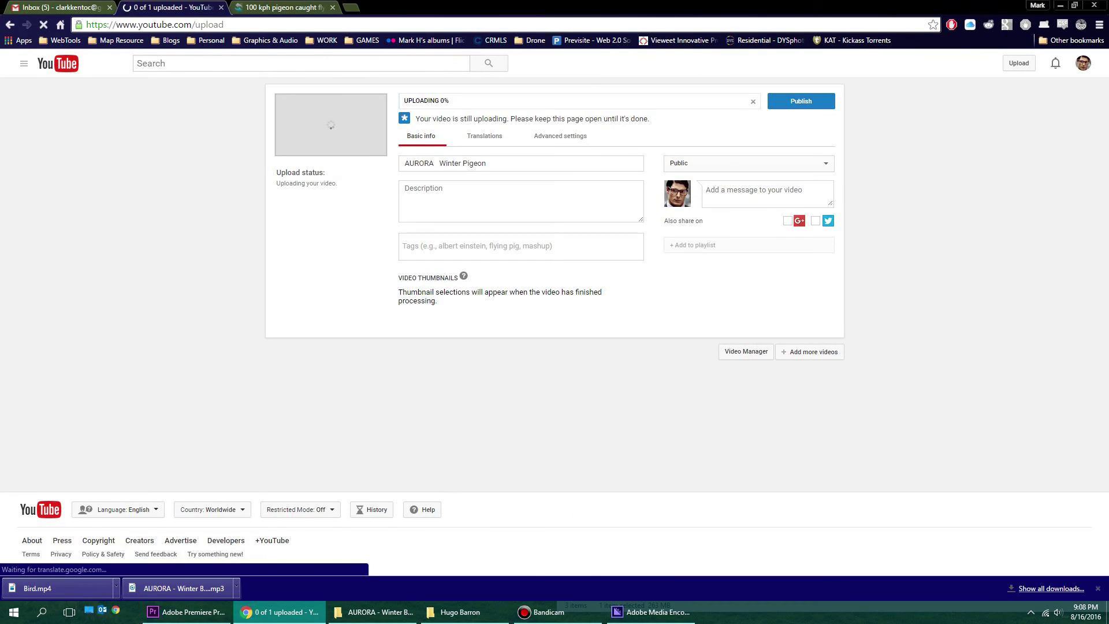